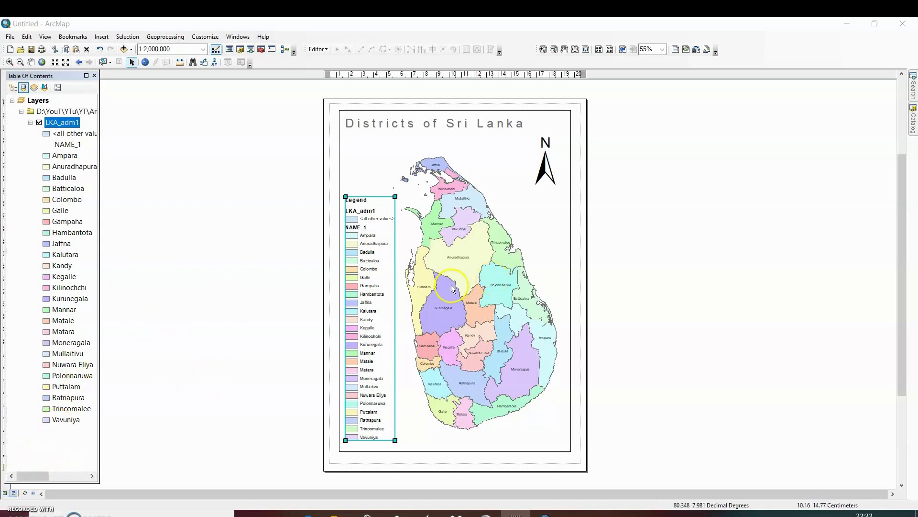
Step: Convert the map legend in the layout to simple graphics
{"action": "left_click", "coordinate": [376, 262]}
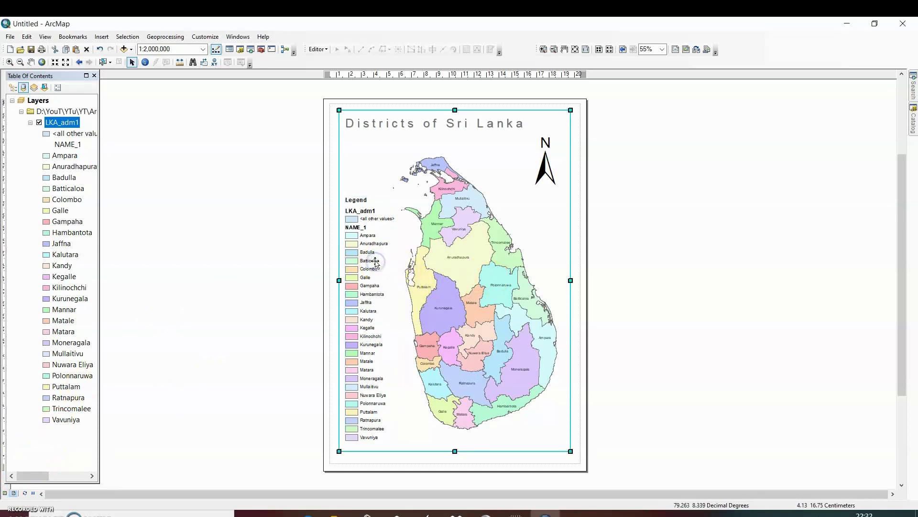
{"action": "left_click", "coordinate": [376, 262]}
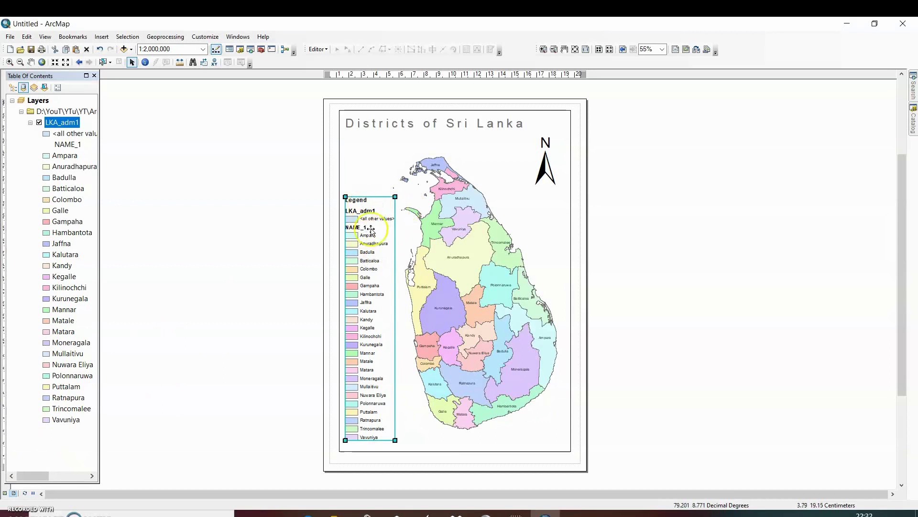
{"action": "right_click", "coordinate": [366, 254]}
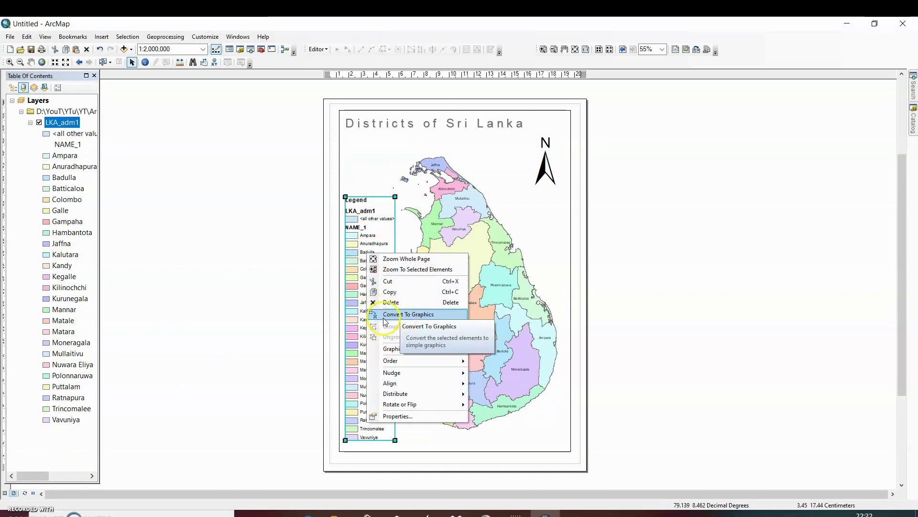
{"action": "left_click", "coordinate": [423, 314]}
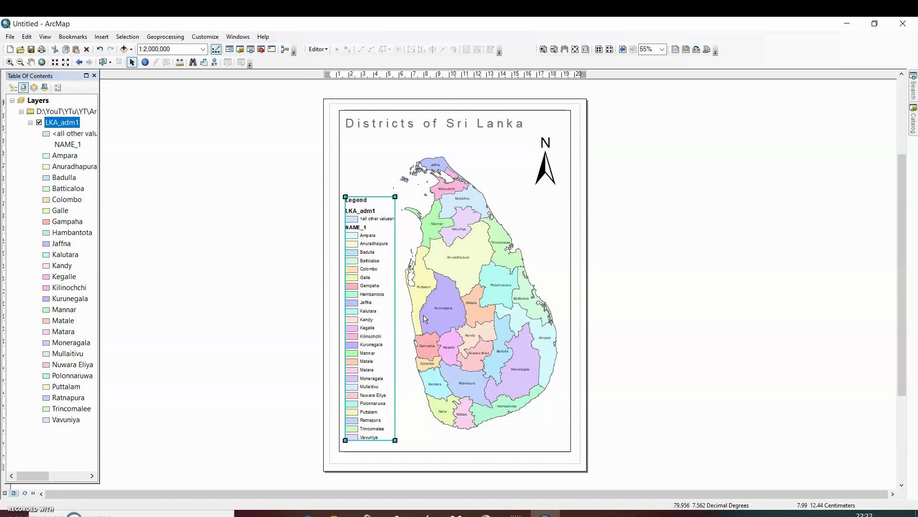
Step: Ungroup the converted legend graphics into individual elements
{"action": "left_click", "coordinate": [371, 267]}
{"action": "left_click", "coordinate": [374, 353]}
{"action": "left_click_drag", "start_coordinate": [374, 285], "coordinate": [374, 285]}
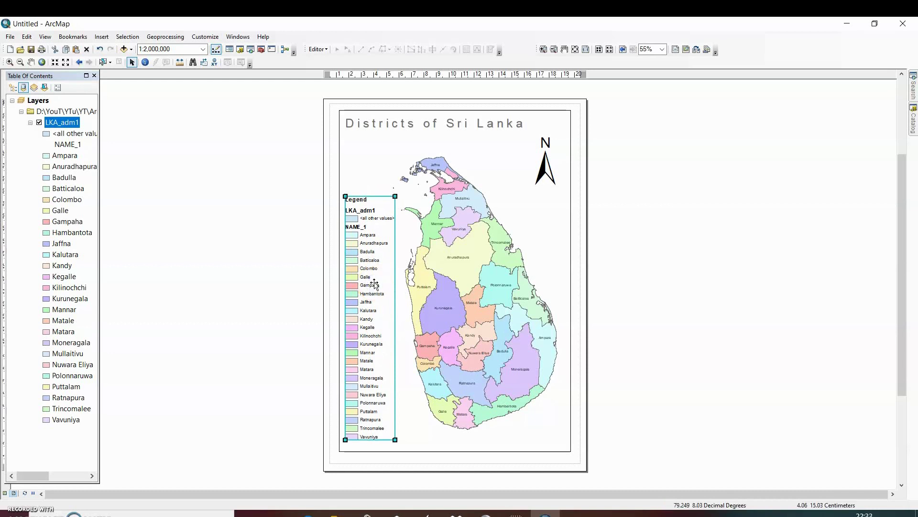
{"action": "right_click", "coordinate": [374, 285]}
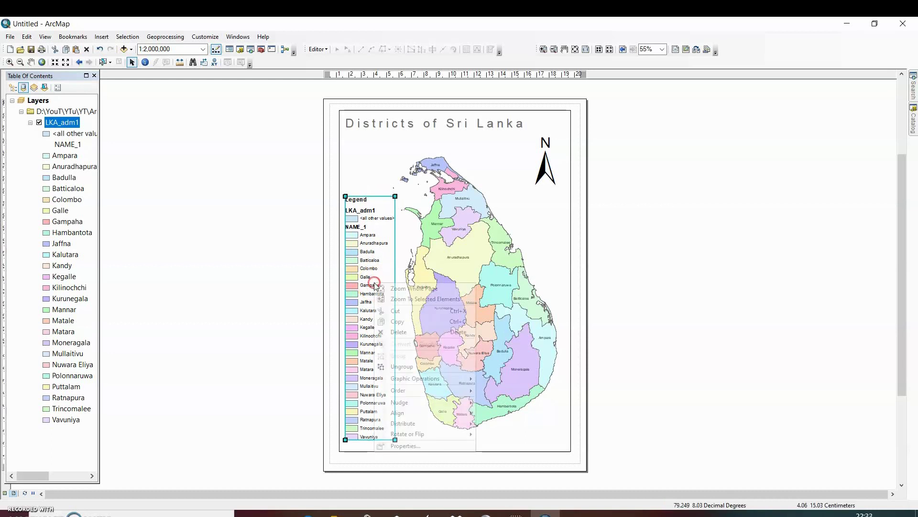
{"action": "left_click", "coordinate": [404, 367]}
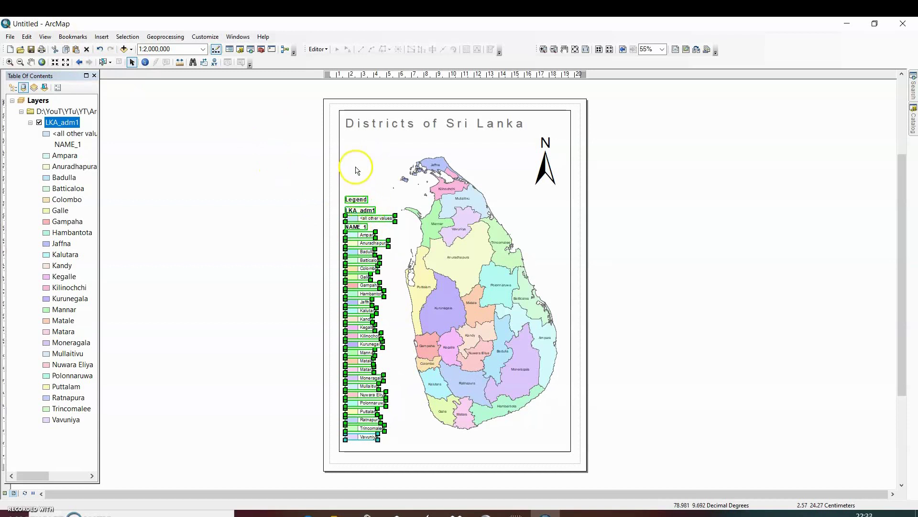
Step: Delete the LKA_adm1 heading and the <all other values> entry from the legend
{"action": "left_click", "coordinate": [356, 185]}
{"action": "left_click", "coordinate": [357, 204]}
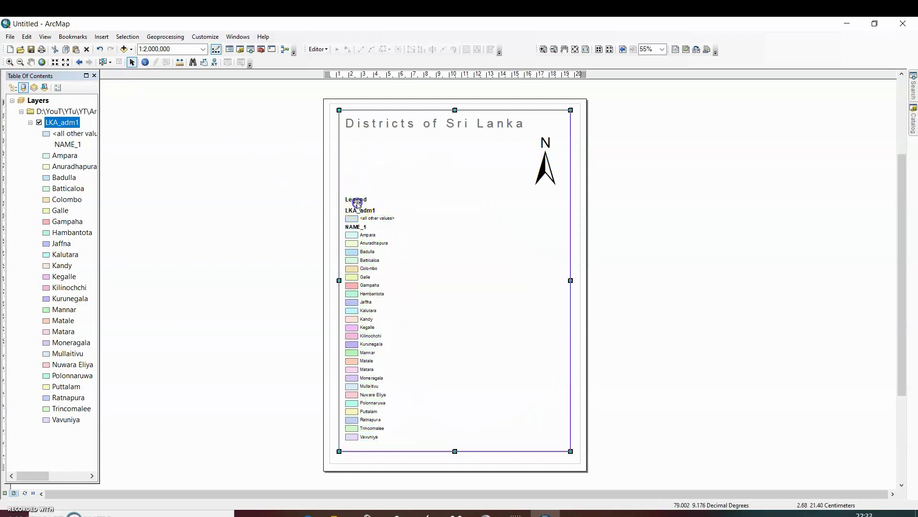
{"action": "left_click", "coordinate": [360, 210]}
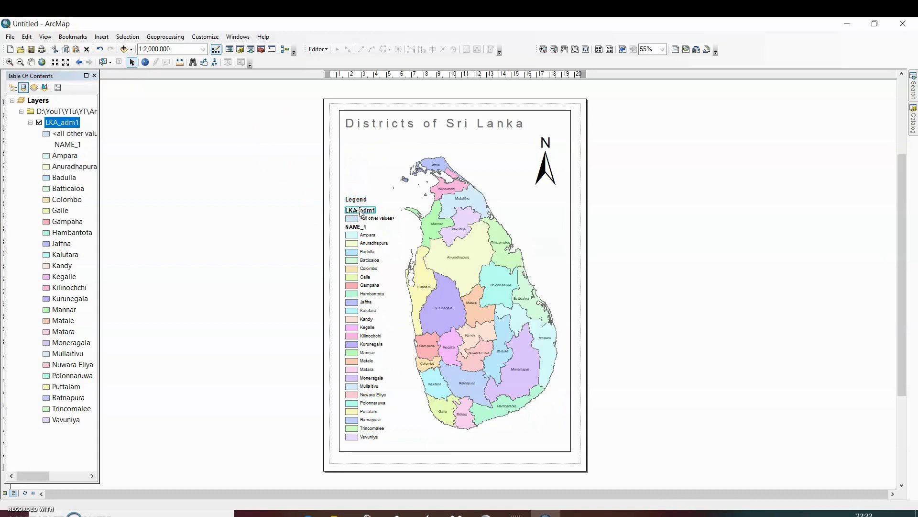
{"action": "key", "text": "Delete"}
{"action": "left_click", "coordinate": [366, 219]}
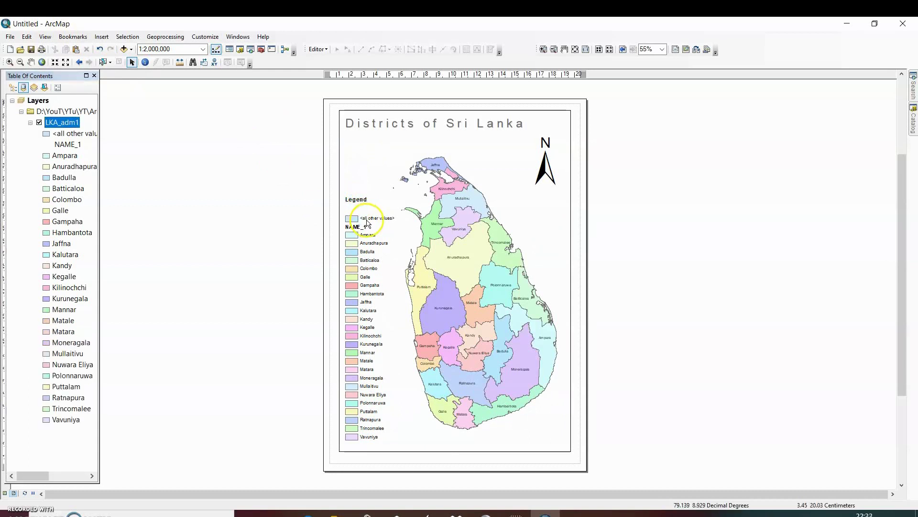
{"action": "key", "text": "Delete"}
Step: Move the Legend title down to sit directly above the NAME_1 heading
{"action": "left_click", "coordinate": [361, 204]}
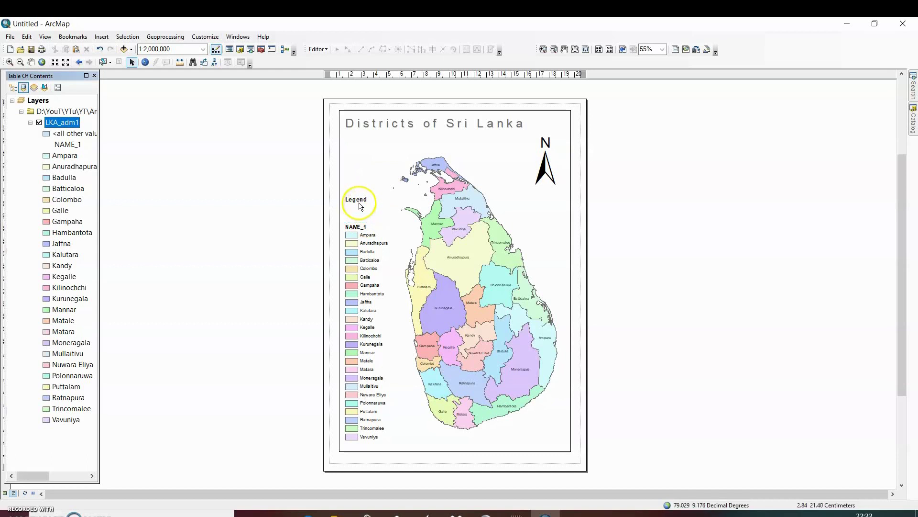
{"action": "left_click", "coordinate": [357, 203]}
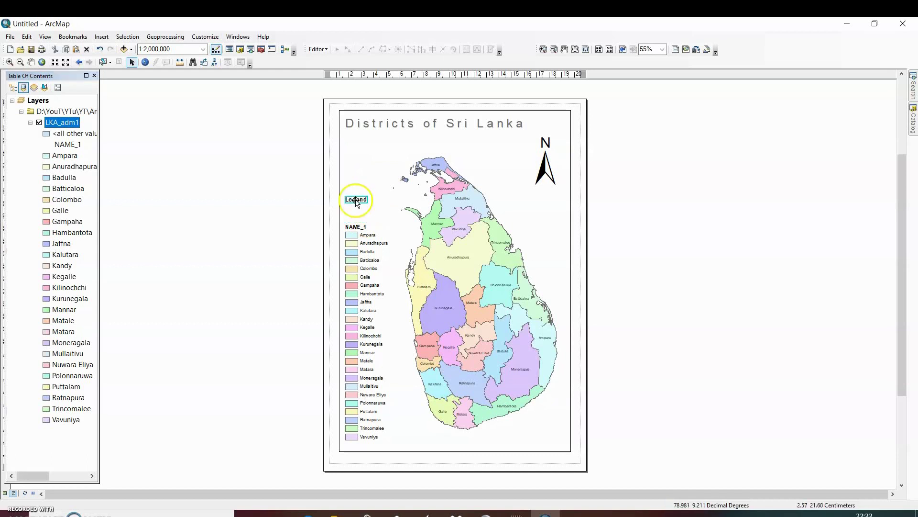
{"action": "left_click_drag", "start_coordinate": [357, 202], "coordinate": [356, 220]}
{"action": "left_click", "coordinate": [363, 221]}
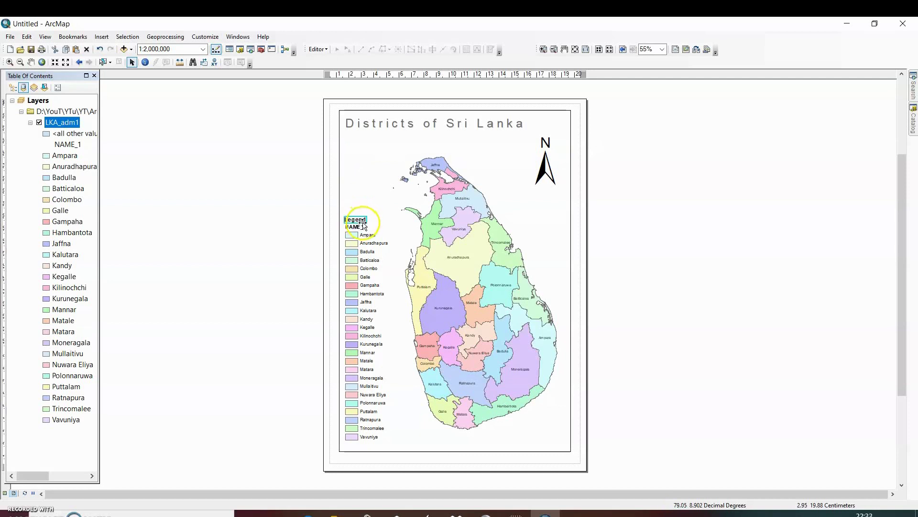
{"action": "left_click_drag", "start_coordinate": [362, 223], "coordinate": [359, 219]}
Step: Change the text of the NAME_1 legend heading to "Name of District"
{"action": "left_click", "coordinate": [358, 226]}
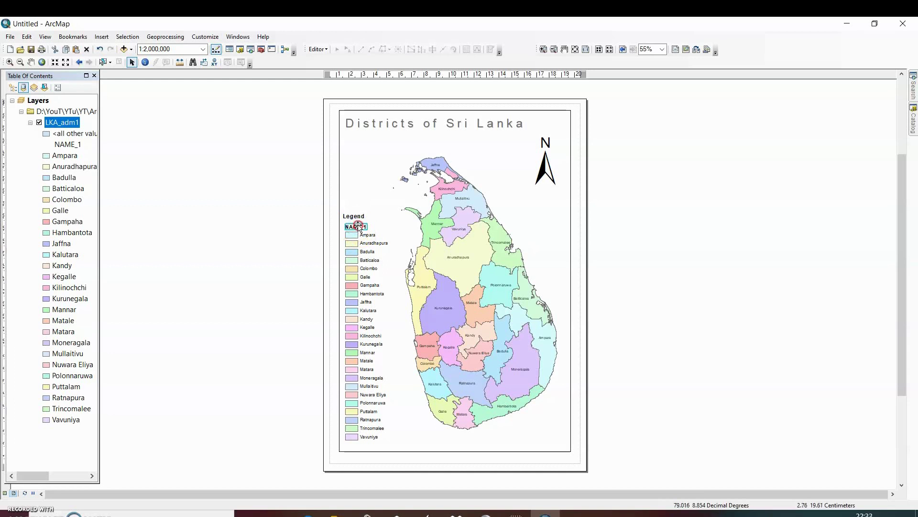
{"action": "right_click", "coordinate": [358, 227]}
{"action": "left_click", "coordinate": [390, 392]}
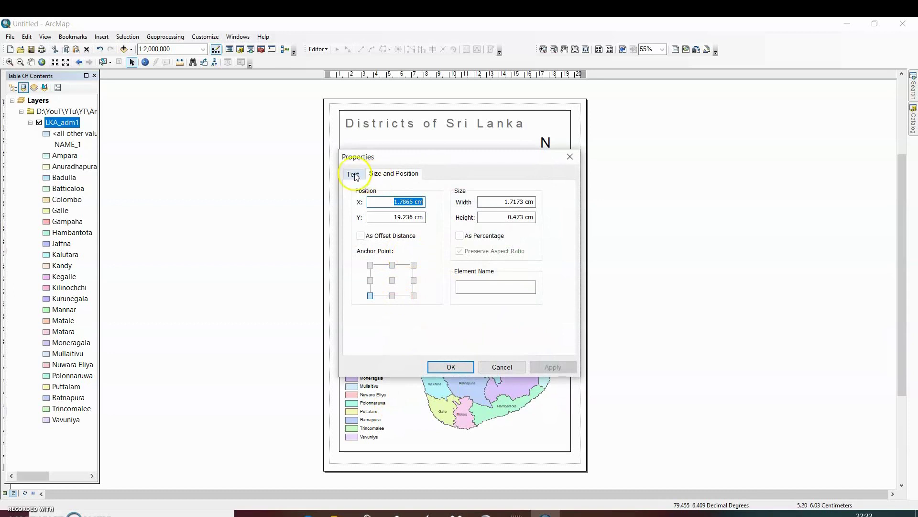
{"action": "left_click", "coordinate": [354, 174]}
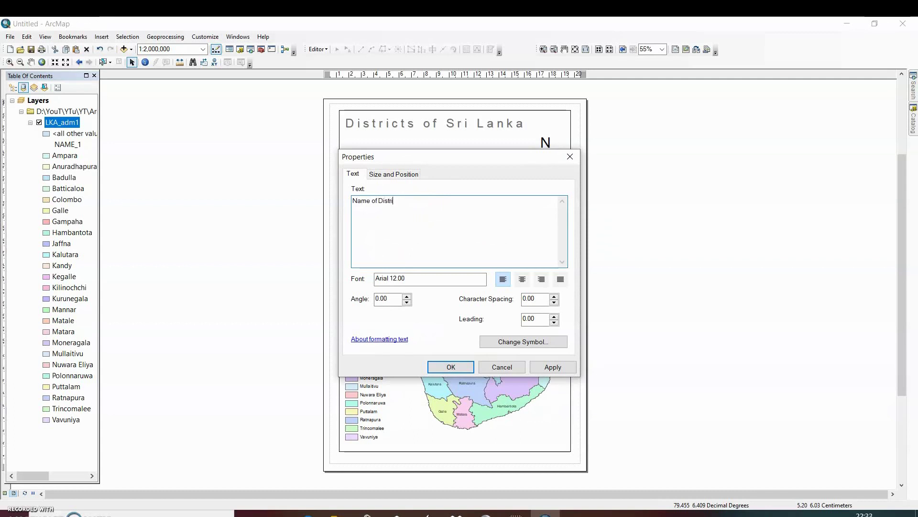
{"action": "type", "text": "ct"}
{"action": "left_click", "coordinate": [414, 280]}
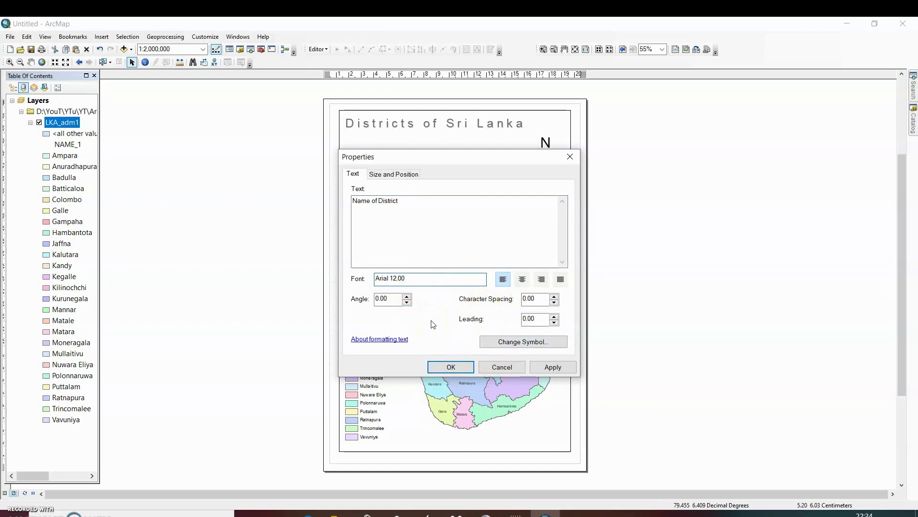
{"action": "left_click", "coordinate": [451, 368]}
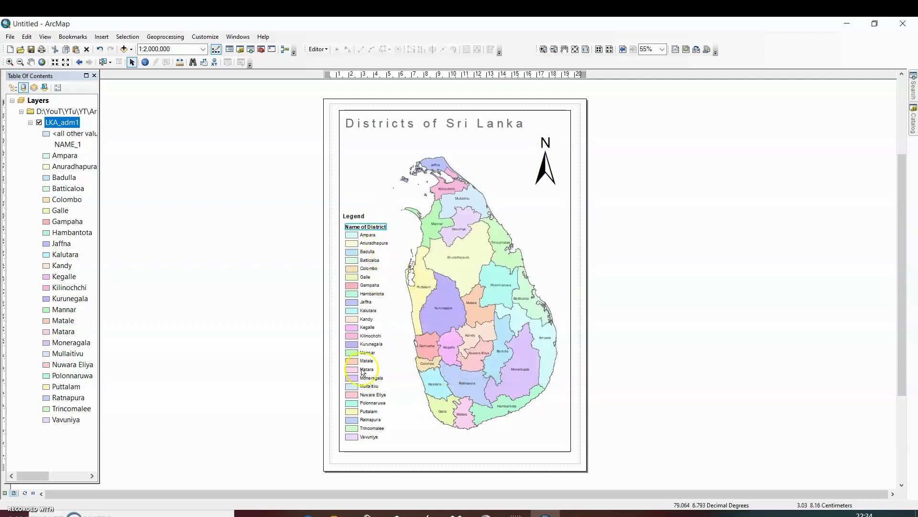
Step: Shift the Legend title slightly so it lines up above the Name of District heading
{"action": "left_click", "coordinate": [365, 300]}
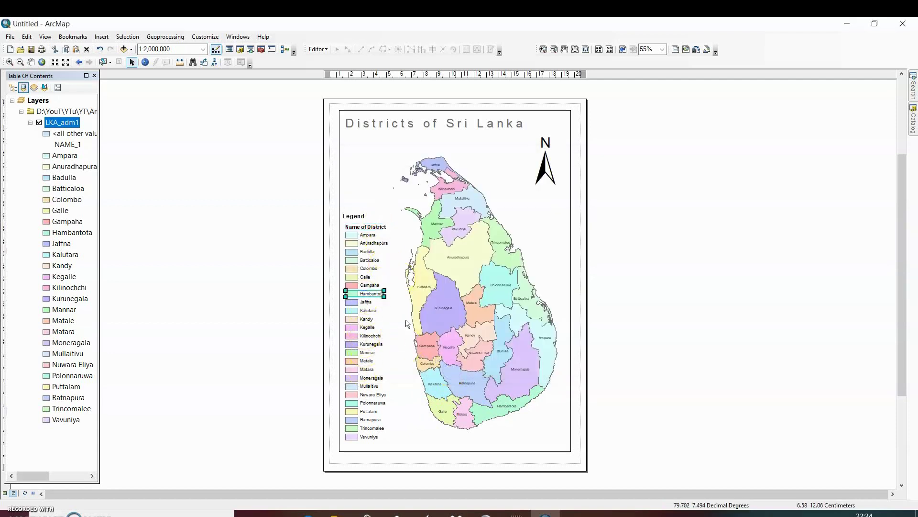
{"action": "left_click", "coordinate": [356, 216]}
{"action": "left_click", "coordinate": [355, 203]}
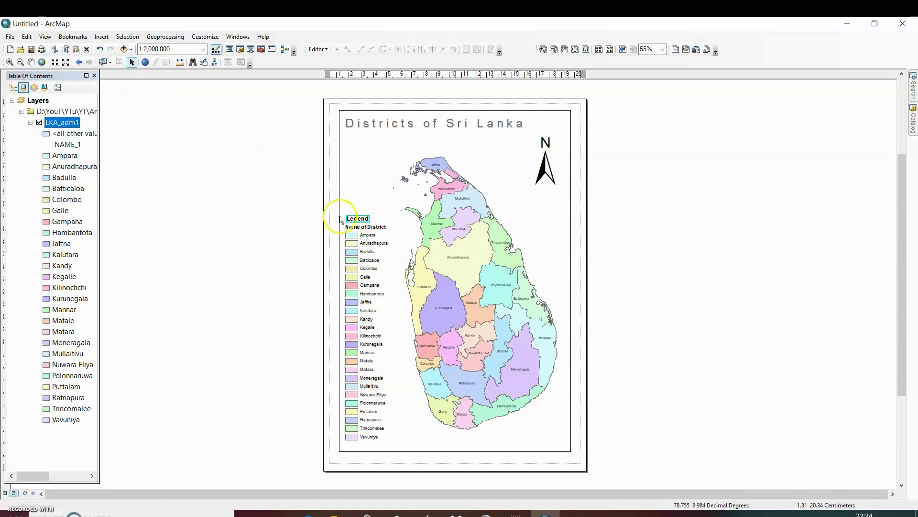
{"action": "left_click_drag", "start_coordinate": [344, 211], "coordinate": [396, 448]}
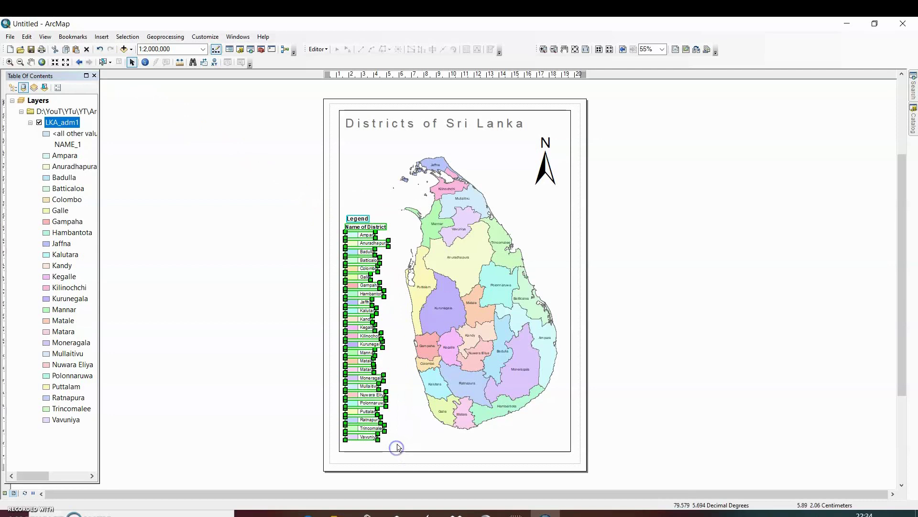
{"action": "left_click", "coordinate": [379, 199]}
{"action": "right_click", "coordinate": [366, 190]}
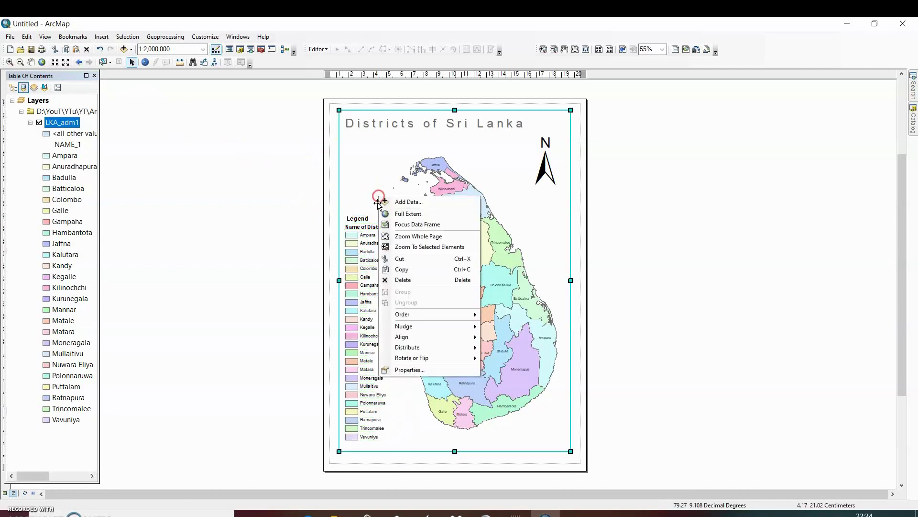
{"action": "left_click", "coordinate": [352, 204]}
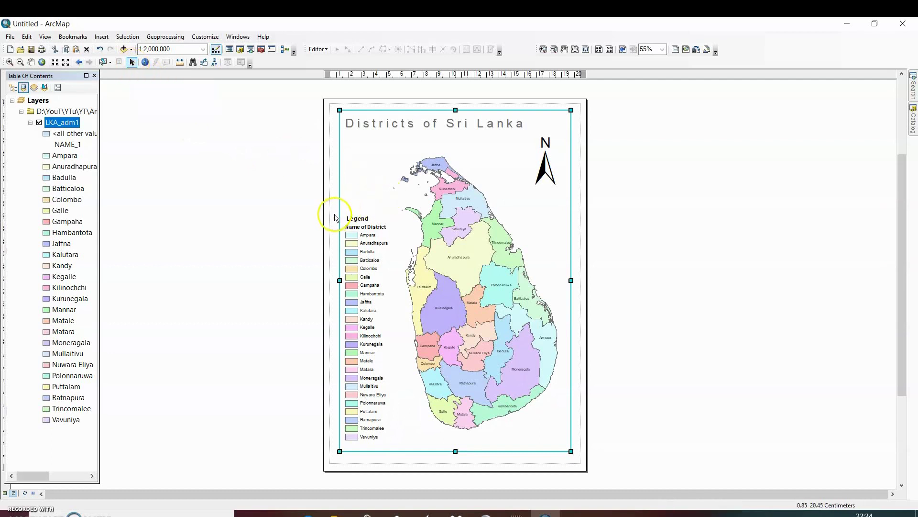
Step: Group the Legend title, the Name of District heading and all district entries into one element
{"action": "left_click_drag", "start_coordinate": [337, 214], "coordinate": [409, 448]}
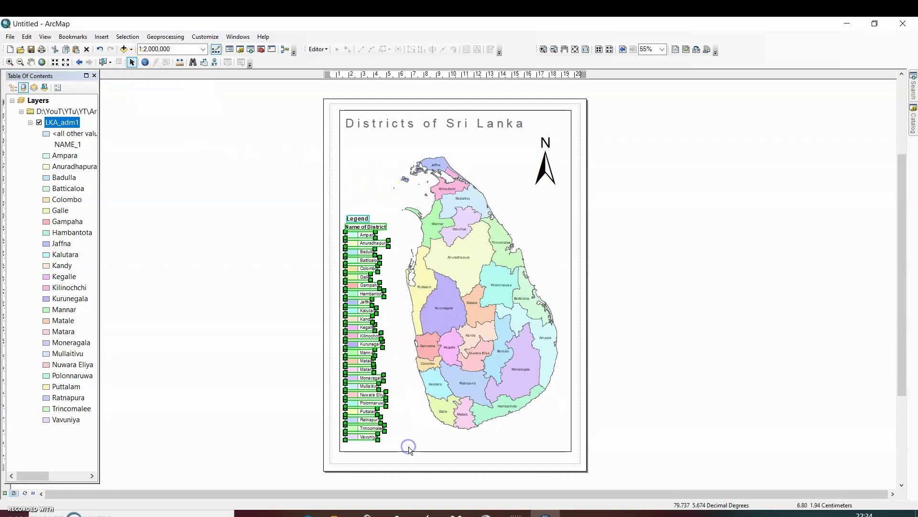
{"action": "right_click", "coordinate": [414, 389]}
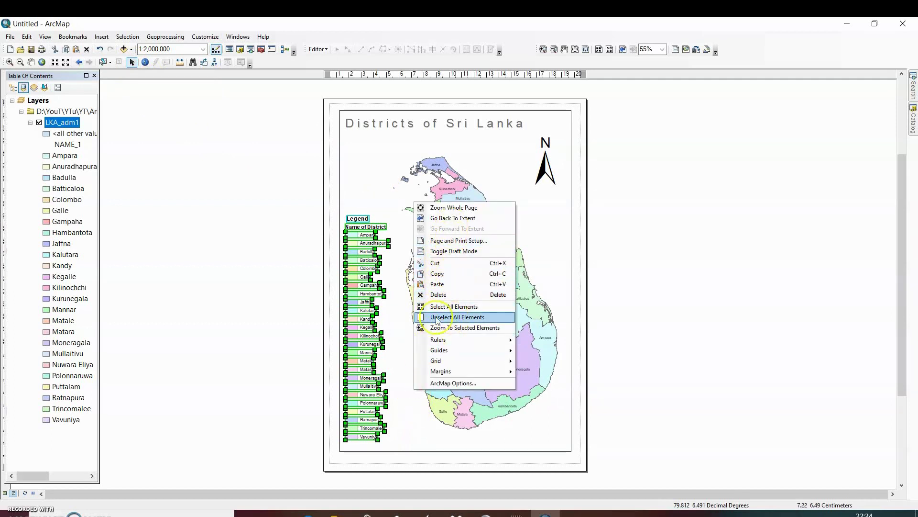
{"action": "left_click", "coordinate": [360, 277]}
{"action": "right_click", "coordinate": [360, 278]}
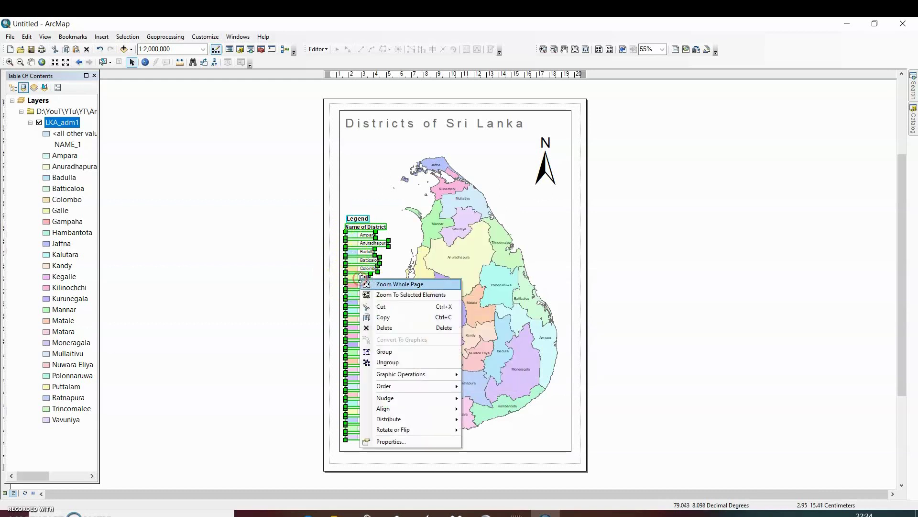
{"action": "left_click", "coordinate": [393, 352]}
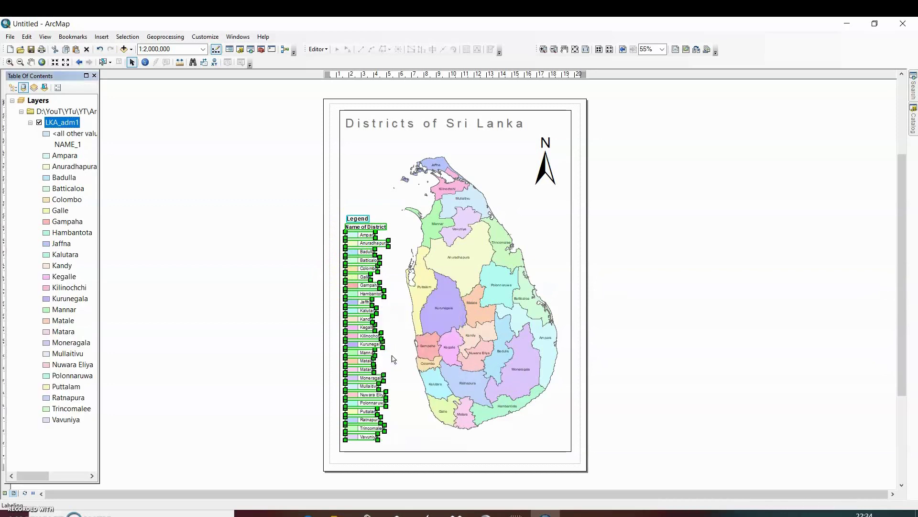
Step: Enlarge the grouped legend and place it in the lower-left corner of the map frame
{"action": "left_click", "coordinate": [364, 283]}
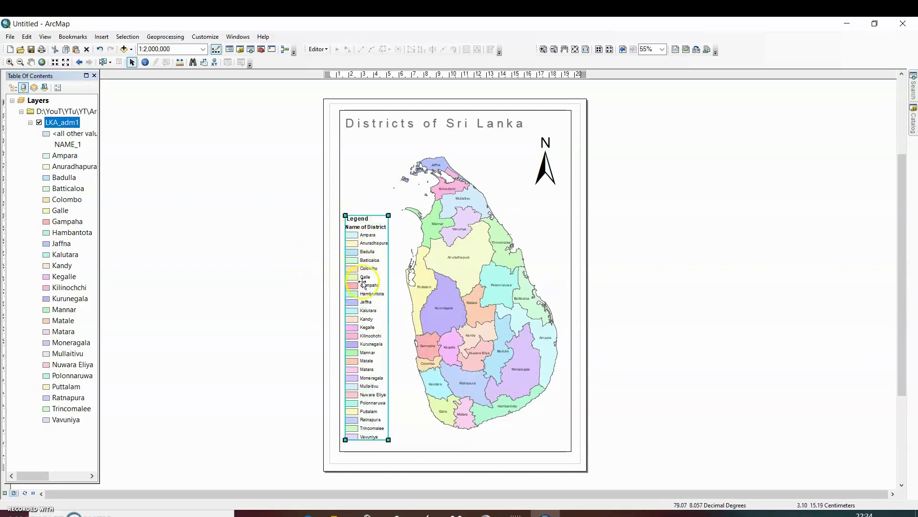
{"action": "left_click_drag", "start_coordinate": [364, 284], "coordinate": [364, 221]}
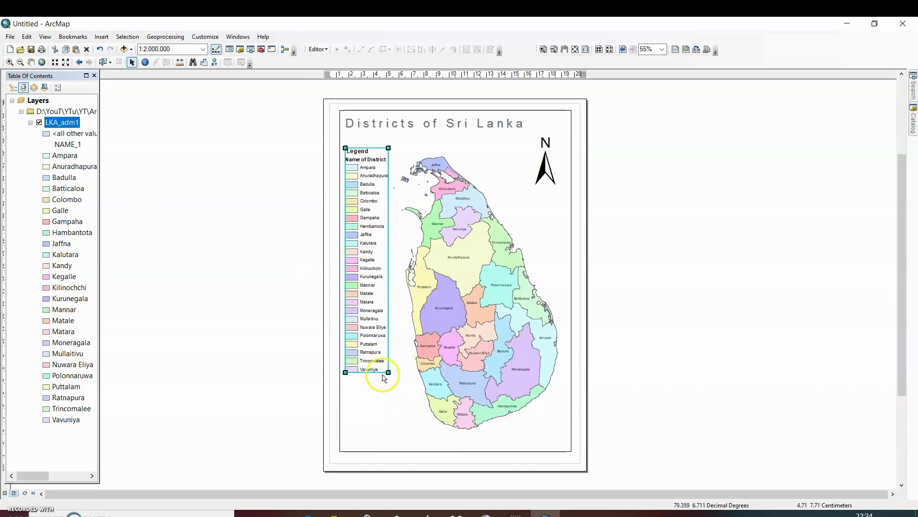
{"action": "left_click_drag", "start_coordinate": [388, 372], "coordinate": [409, 410]}
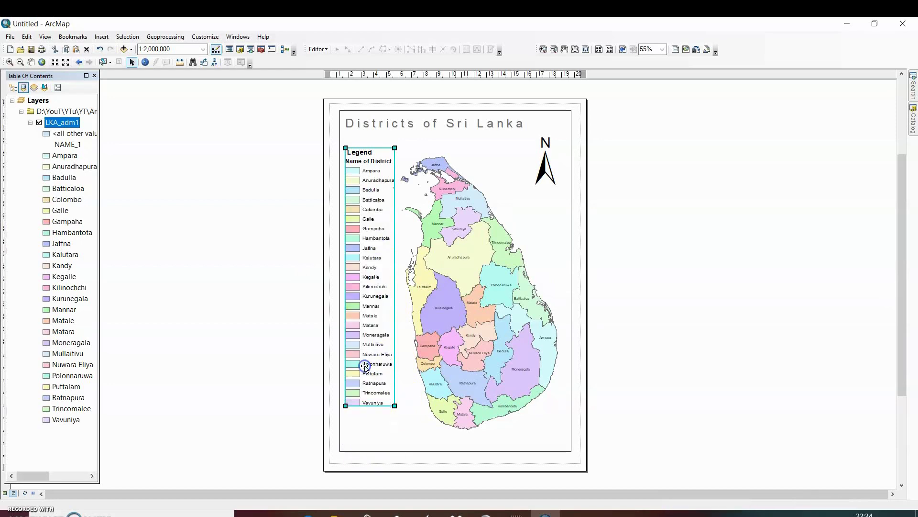
{"action": "left_click_drag", "start_coordinate": [365, 366], "coordinate": [363, 406]}
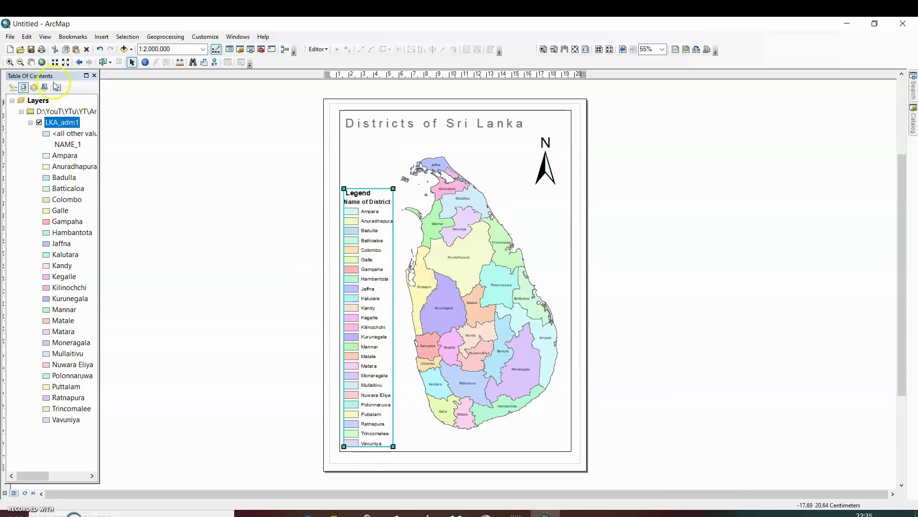
Step: Check the finished map page in print preview, then return to the layout
{"action": "left_click", "coordinate": [11, 38]}
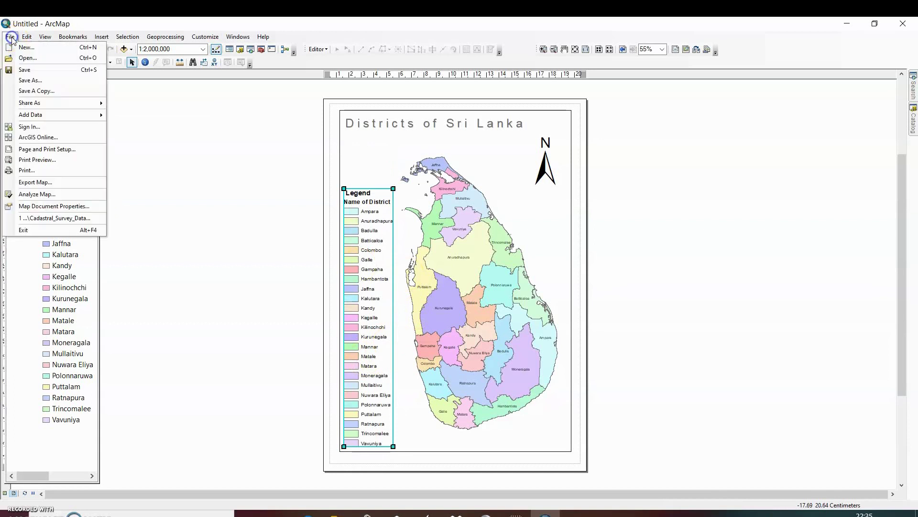
{"action": "left_click", "coordinate": [46, 160]}
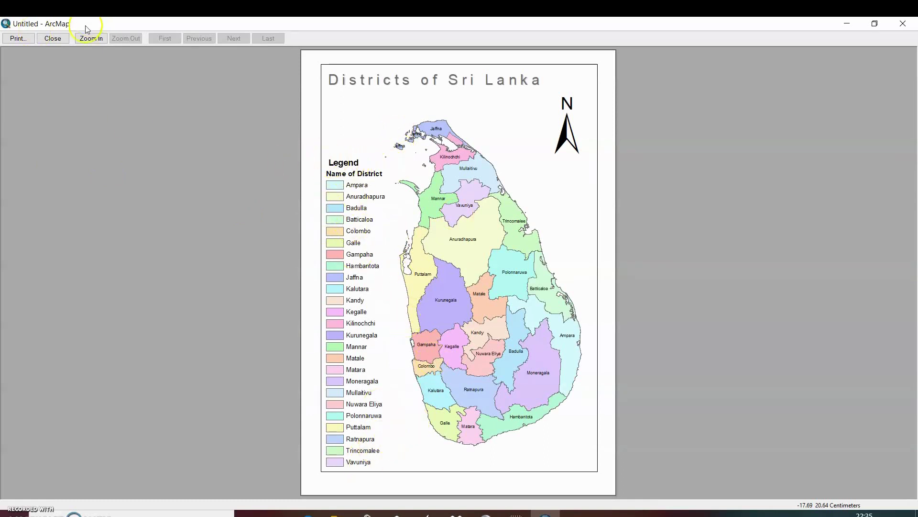
{"action": "left_click", "coordinate": [55, 38]}
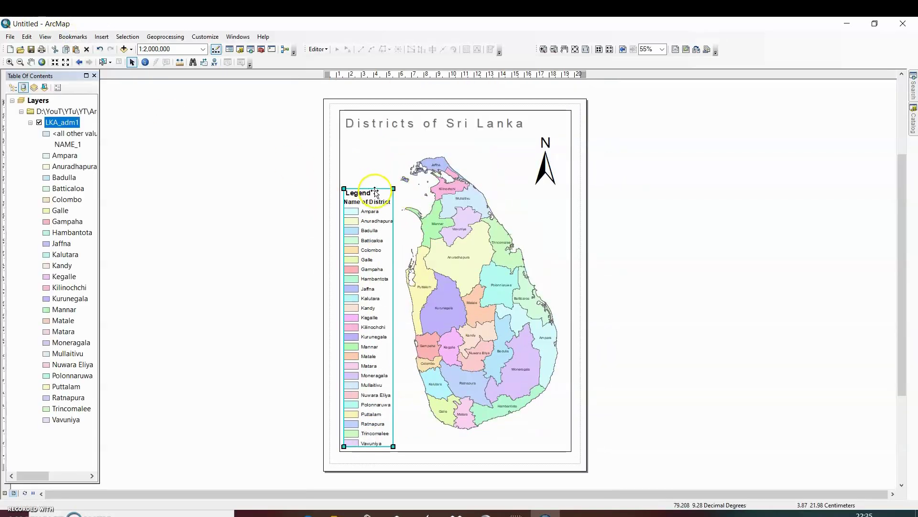
Step: Ungroup the legend in the map layout and delete only its Legend title
{"action": "right_click", "coordinate": [368, 218]}
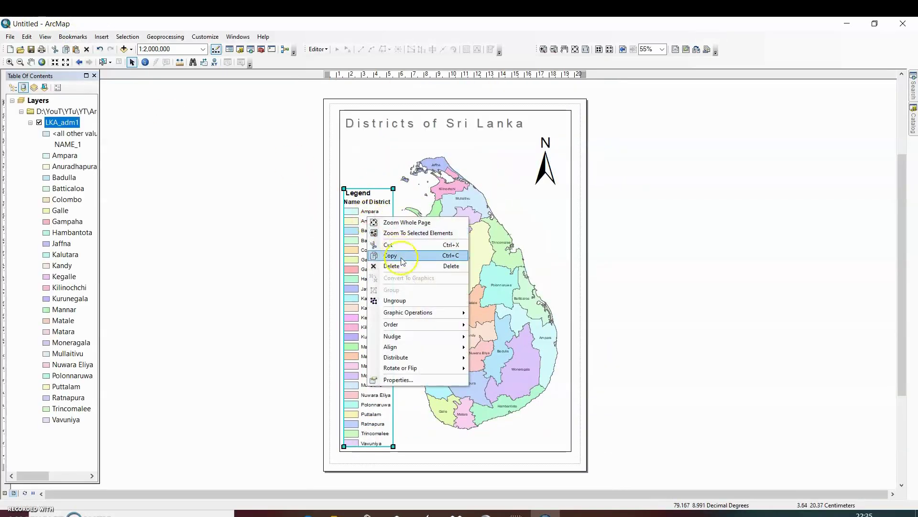
{"action": "left_click", "coordinate": [393, 302]}
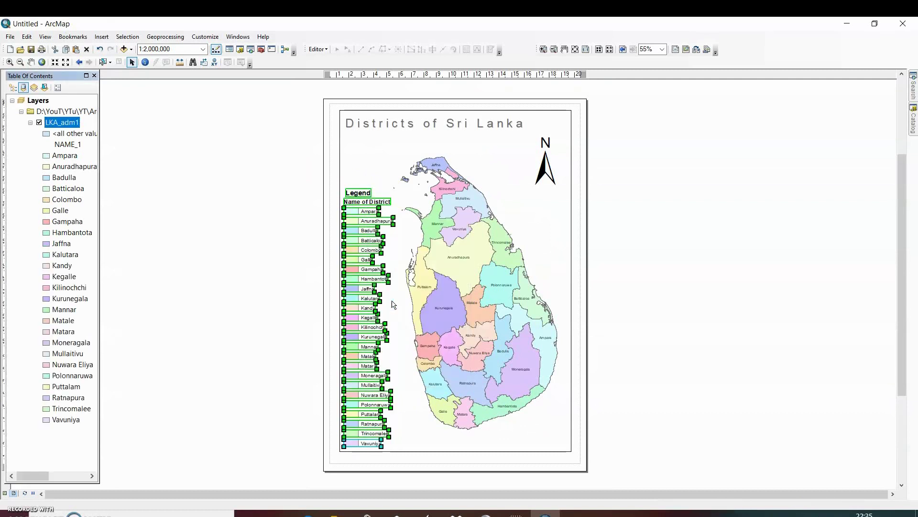
{"action": "left_click", "coordinate": [136, 64]}
{"action": "left_click", "coordinate": [370, 157]}
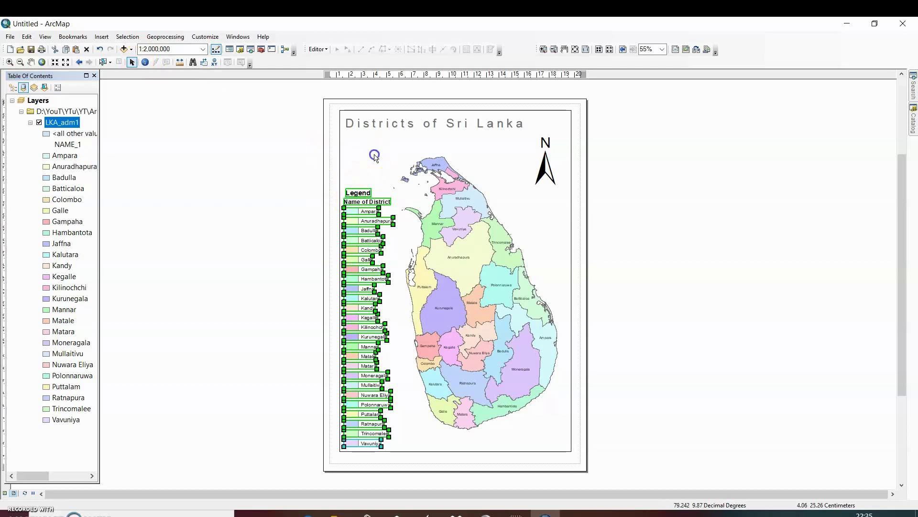
{"action": "left_click", "coordinate": [371, 206]}
{"action": "left_click", "coordinate": [367, 193]}
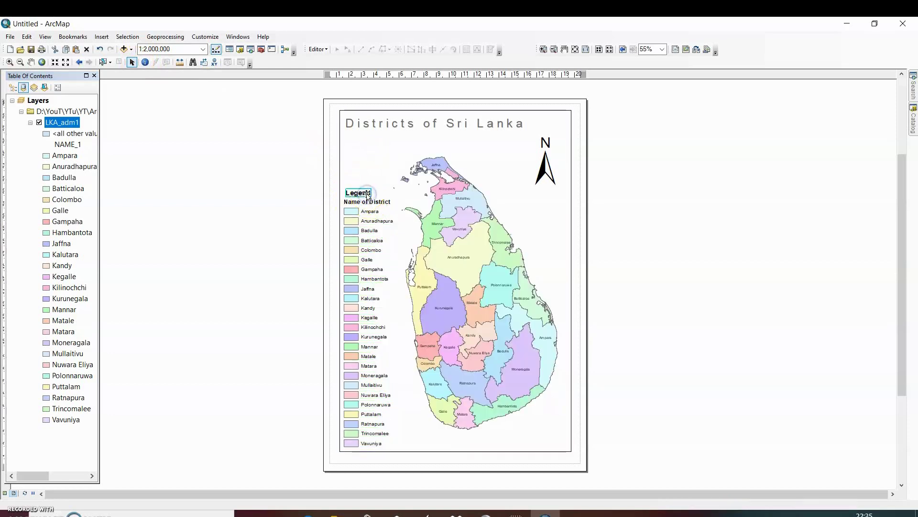
{"action": "key", "text": "Delete"}
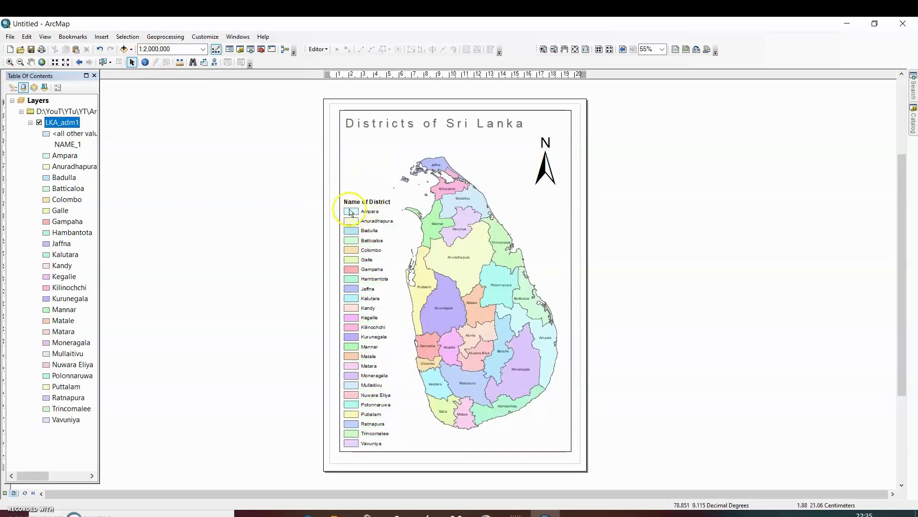
Step: Group the Name of District heading with all district entries into one legend element
{"action": "left_click_drag", "start_coordinate": [335, 194], "coordinate": [398, 449]}
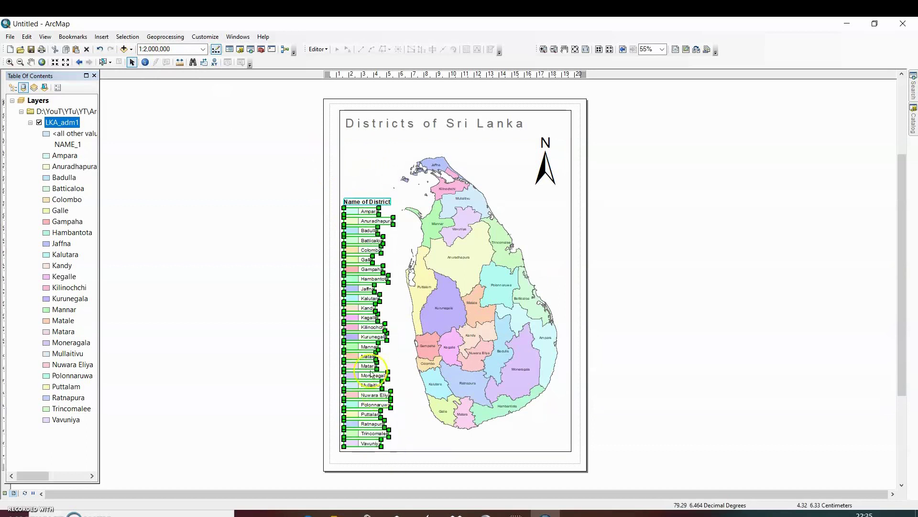
{"action": "right_click", "coordinate": [362, 327]}
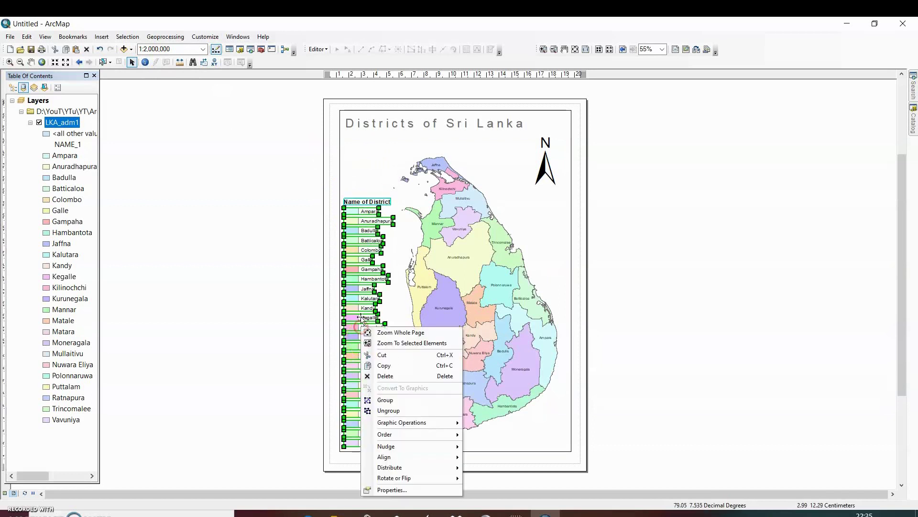
{"action": "left_click", "coordinate": [391, 401]}
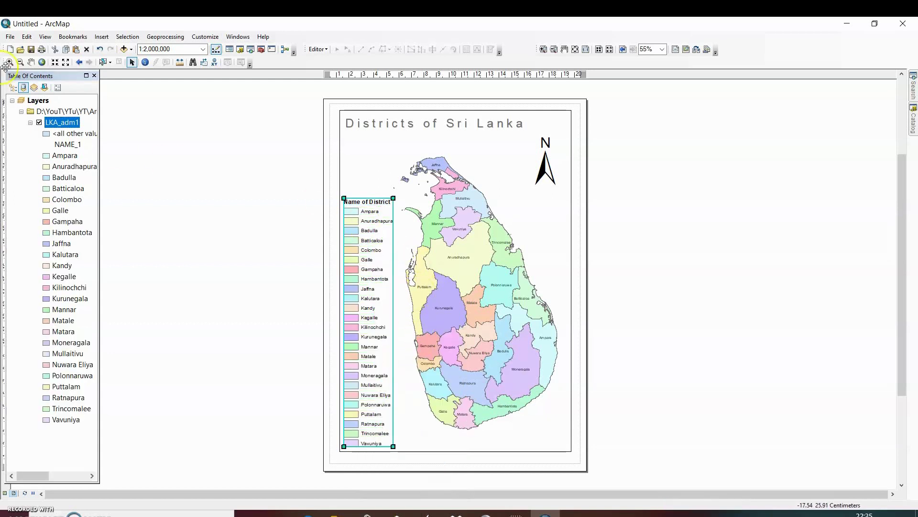
Step: Check the map page with the untitled legend in print preview, and return to the layout
{"action": "left_click", "coordinate": [10, 37]}
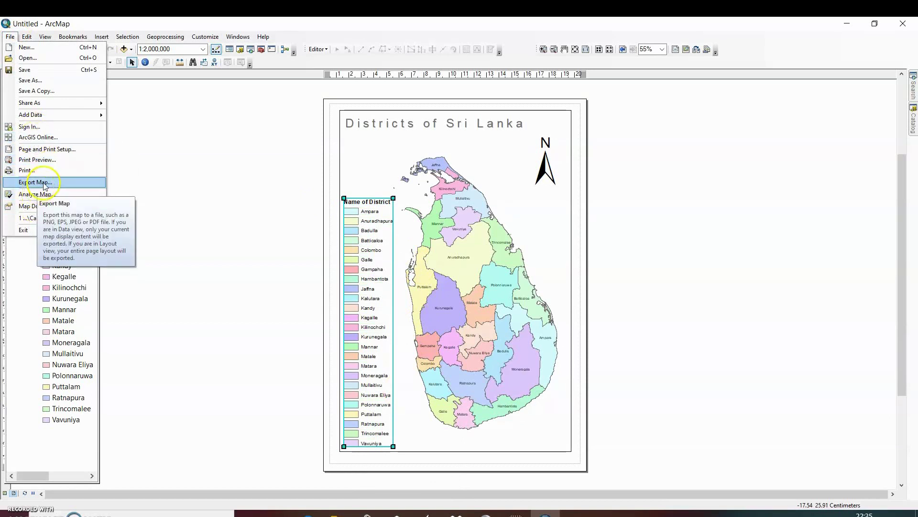
{"action": "left_click", "coordinate": [43, 161]}
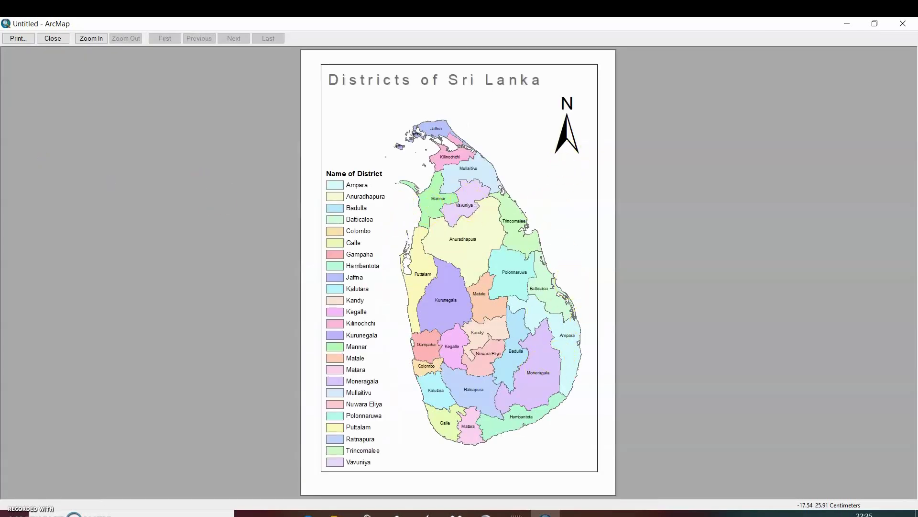
{"action": "left_click", "coordinate": [63, 40]}
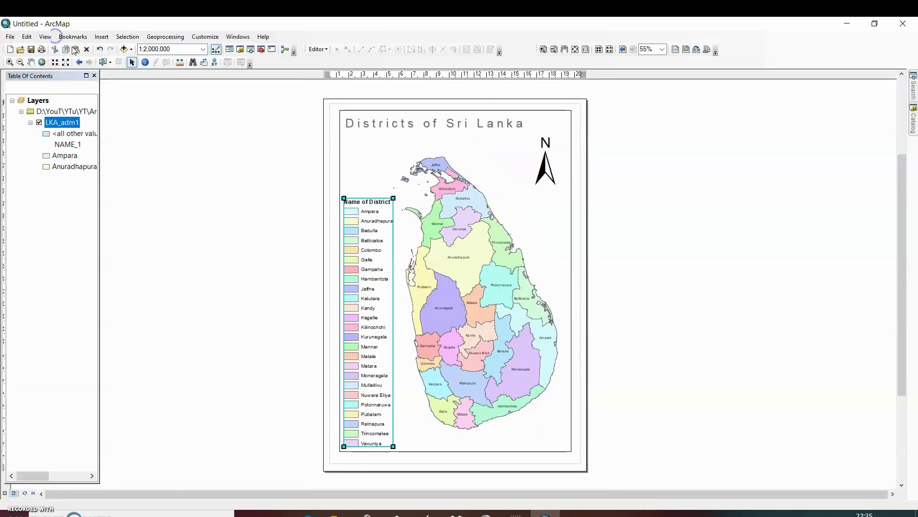
Step: Delete the entire grouped legend from the map layout
{"action": "right_click", "coordinate": [371, 239]}
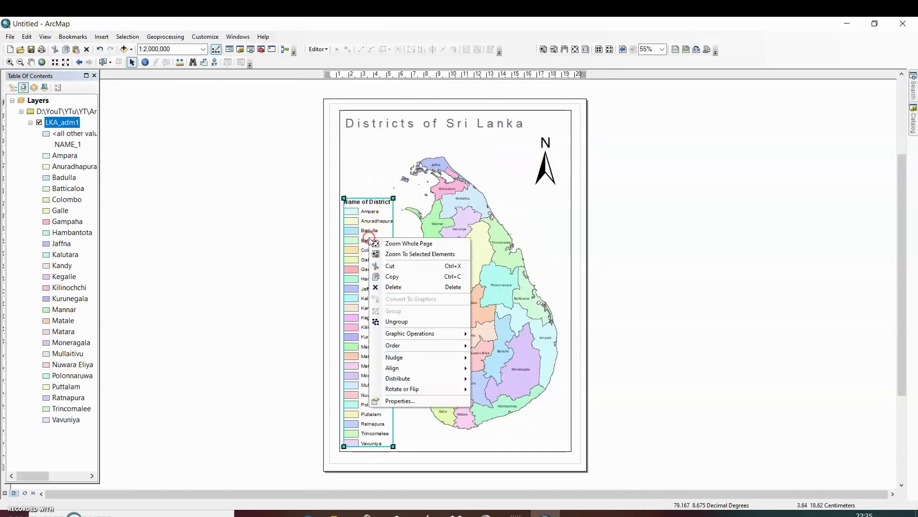
{"action": "left_click", "coordinate": [396, 287]}
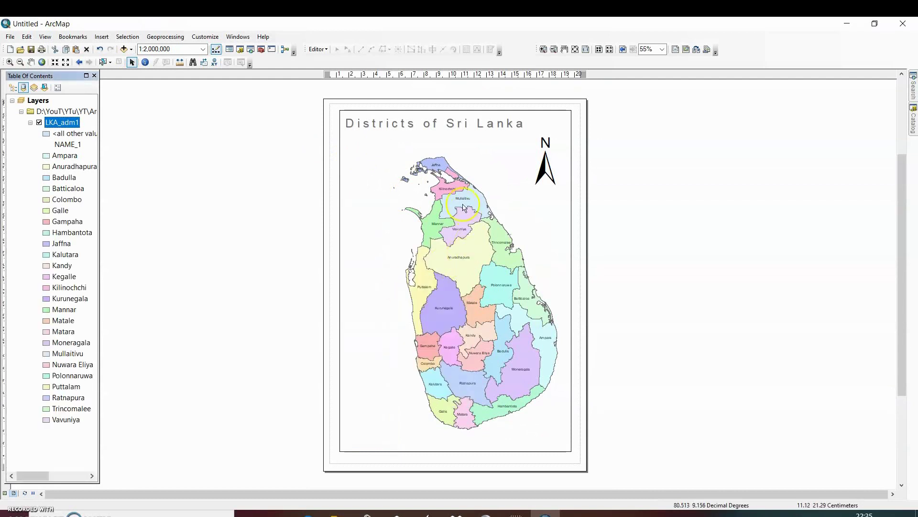
{"action": "left_click", "coordinate": [437, 167]}
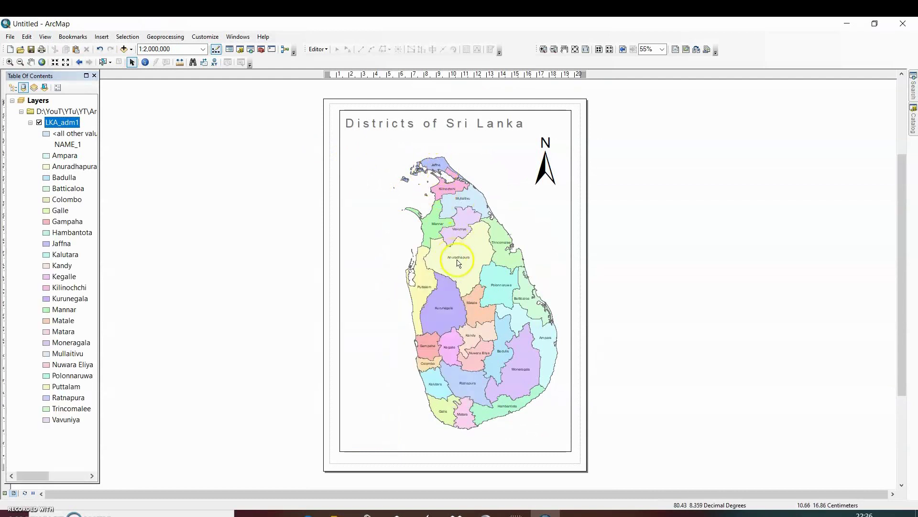
{"action": "left_click", "coordinate": [453, 316]}
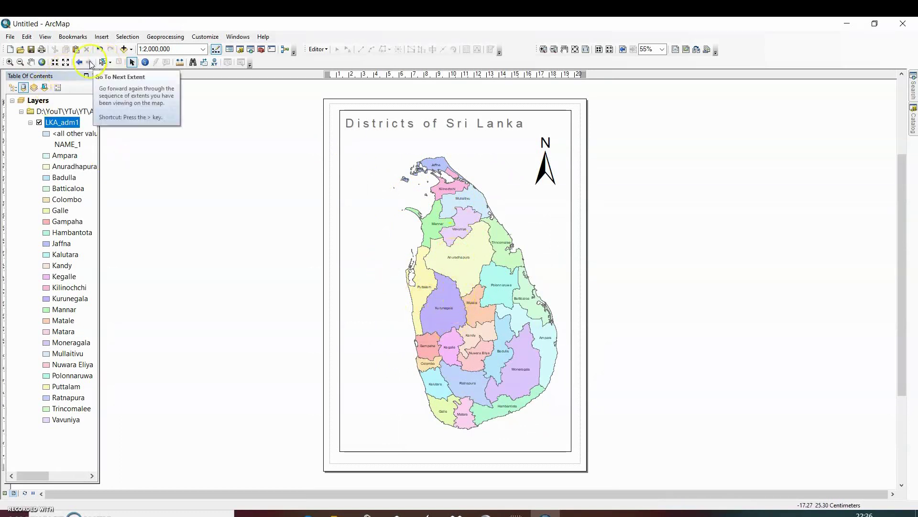
Step: Pan the Sri Lanka map slightly left and up within its data frame to centre it
{"action": "left_click", "coordinate": [31, 62]}
{"action": "left_click_drag", "start_coordinate": [379, 227], "coordinate": [420, 263]}
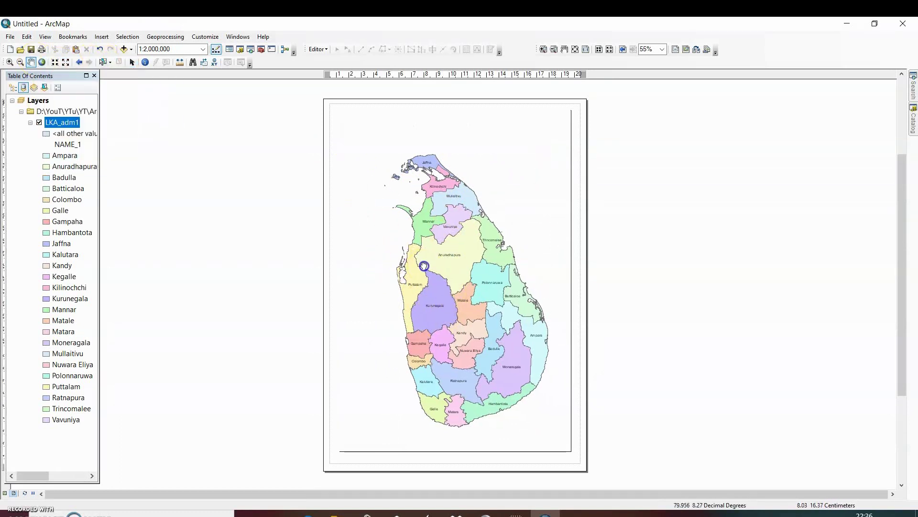
{"action": "left_click", "coordinate": [452, 304]}
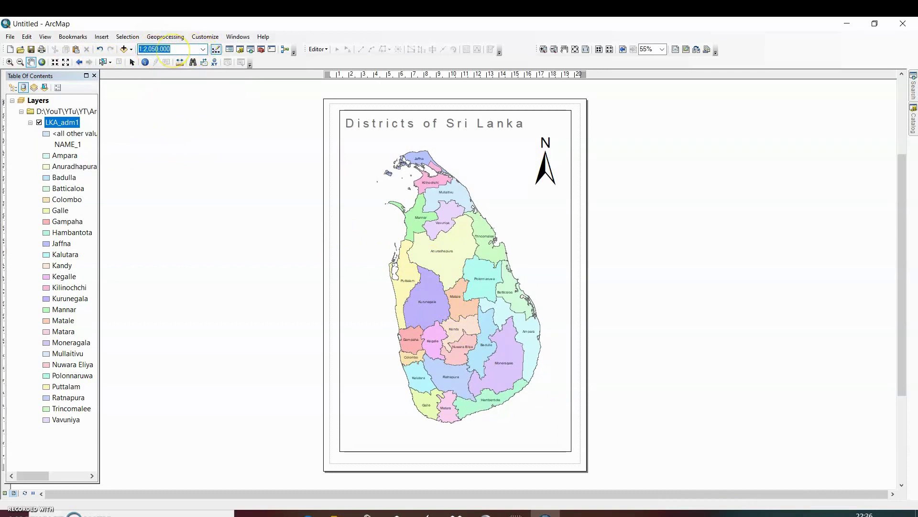
Step: Try map scales of 1:2,050,000, 1:2,090,000 and 1:2,290,000, and restore the scale to 1:2,000,000
{"action": "key", "text": "Return"}
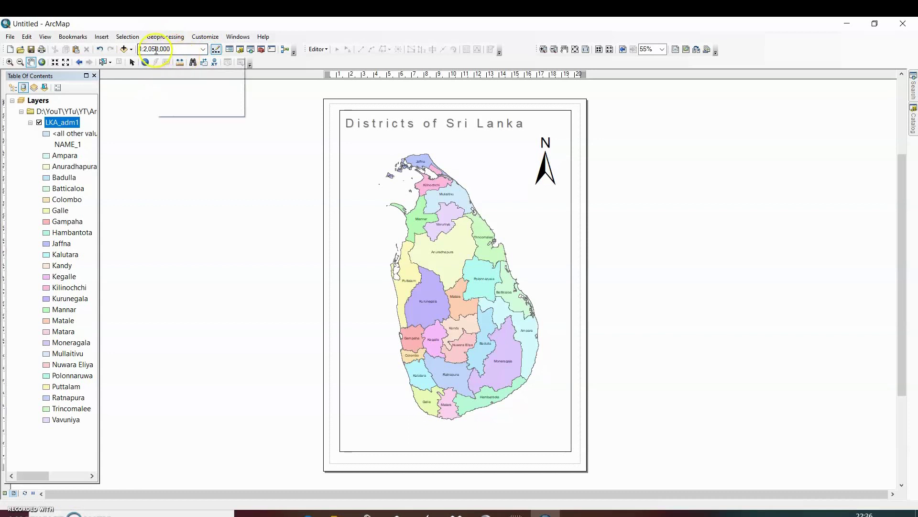
{"action": "left_click", "coordinate": [155, 49]}
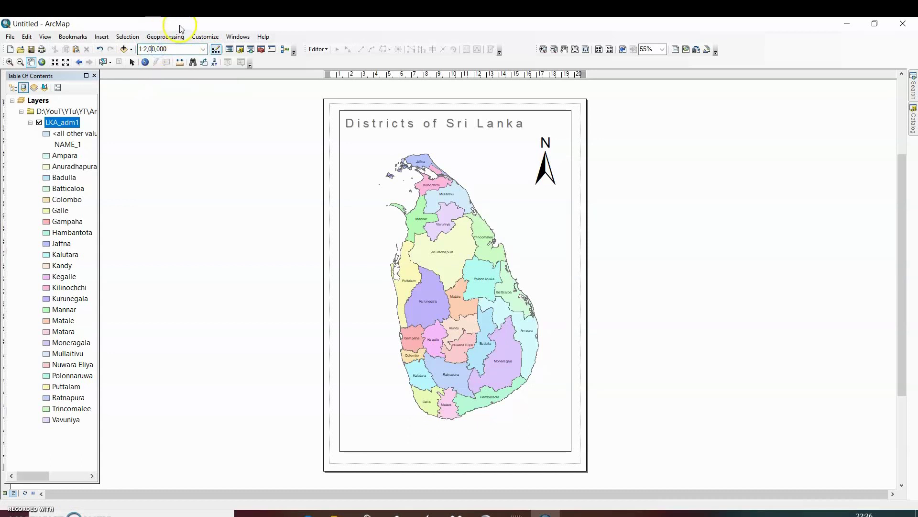
{"action": "key", "text": "Return"}
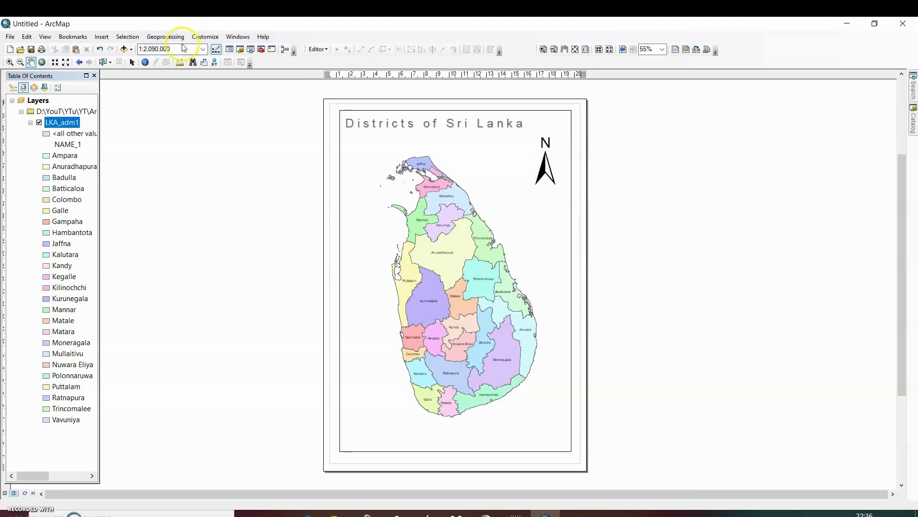
{"action": "left_click", "coordinate": [156, 49]}
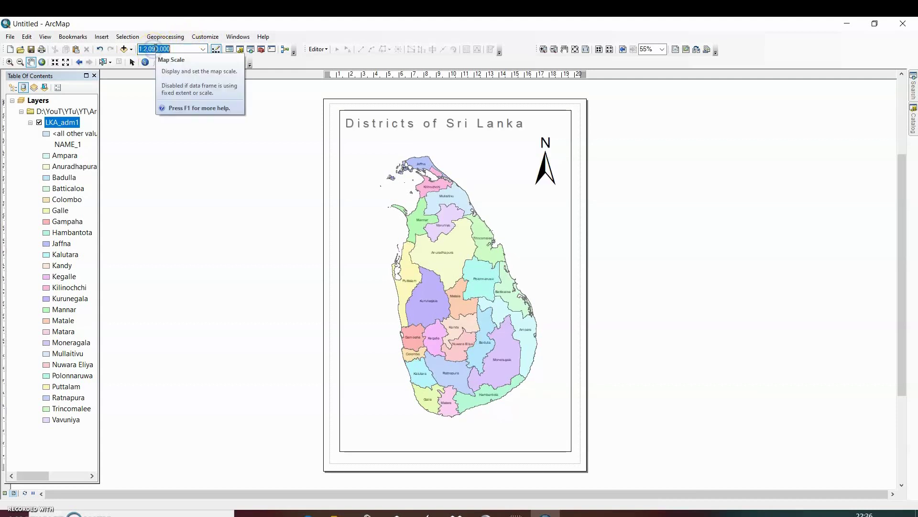
{"action": "left_click", "coordinate": [153, 49]}
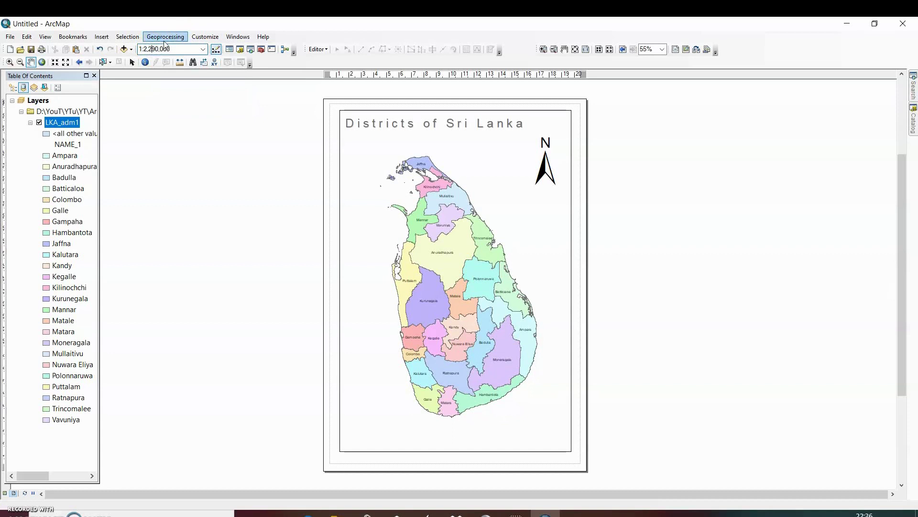
{"action": "type", "text": "2"}
{"action": "key", "text": "Return"}
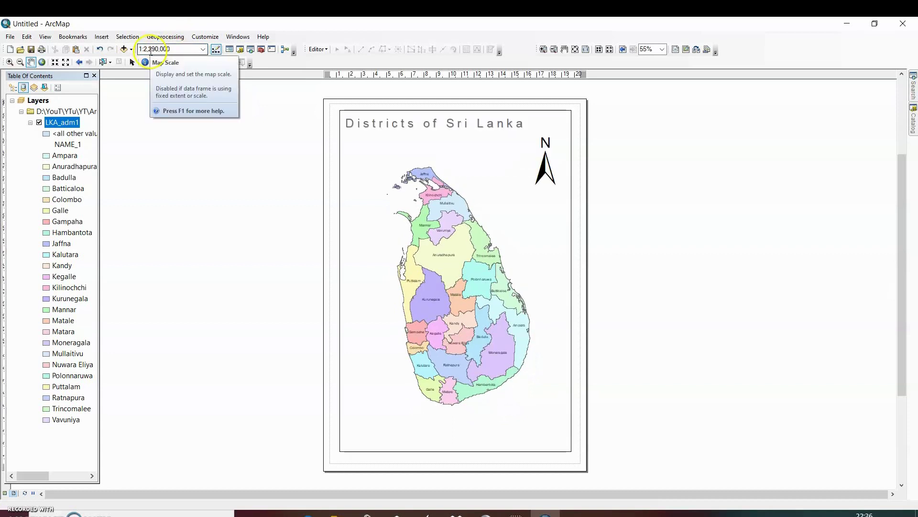
{"action": "left_click", "coordinate": [152, 50]}
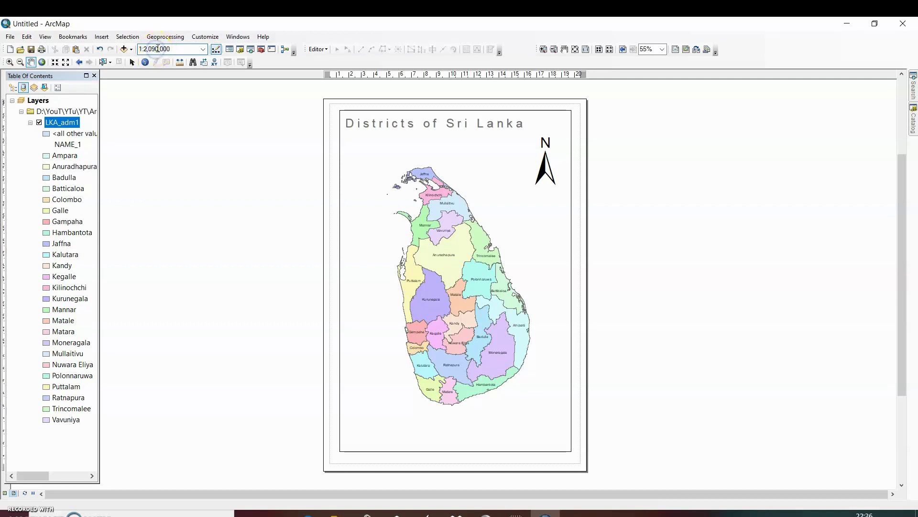
{"action": "key", "text": "Return"}
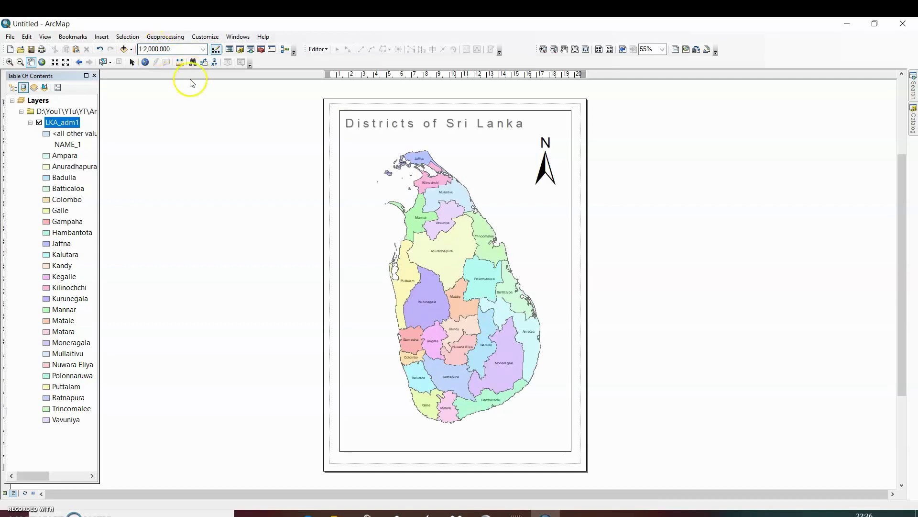
Step: Set the map scale to 1:1,900,000 and check the resulting page in print preview
{"action": "left_click", "coordinate": [146, 50]}
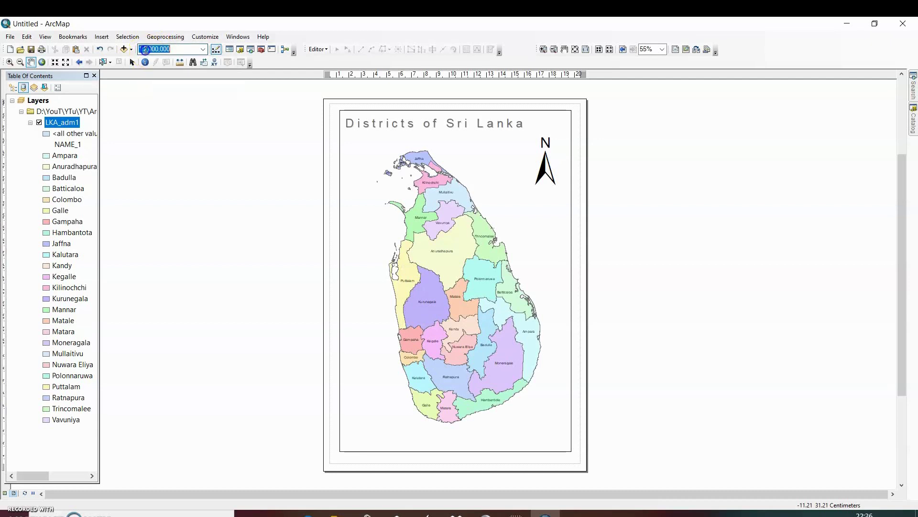
{"action": "key", "text": "BackSpace"}
{"action": "type", "text": "1"}
{"action": "key", "text": "Return"}
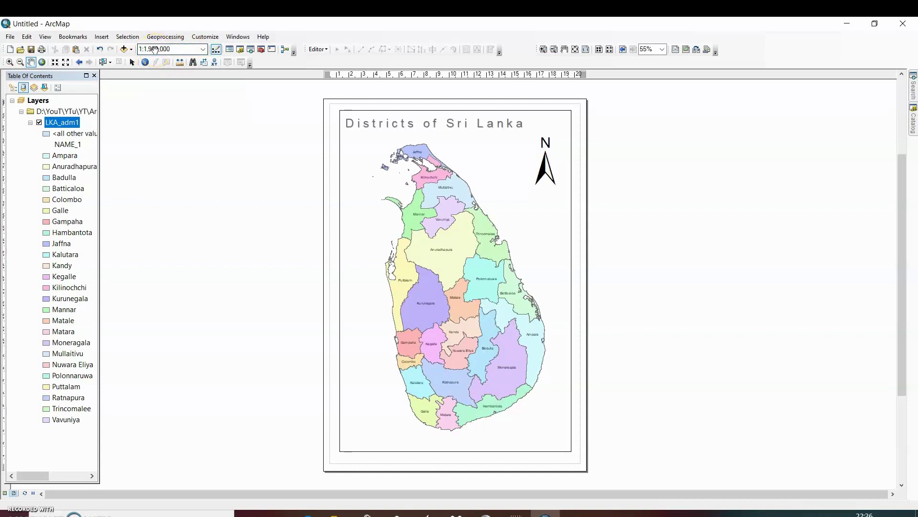
{"action": "left_click", "coordinate": [11, 36]}
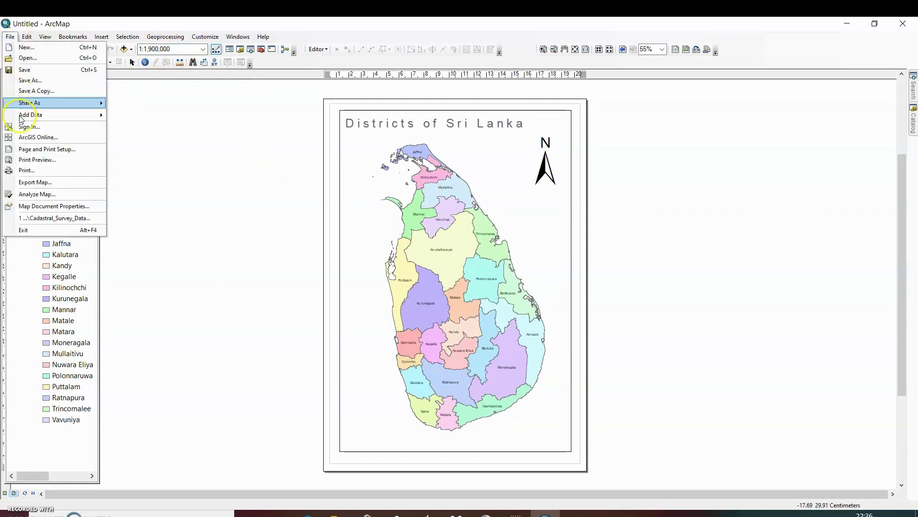
{"action": "left_click", "coordinate": [47, 159]}
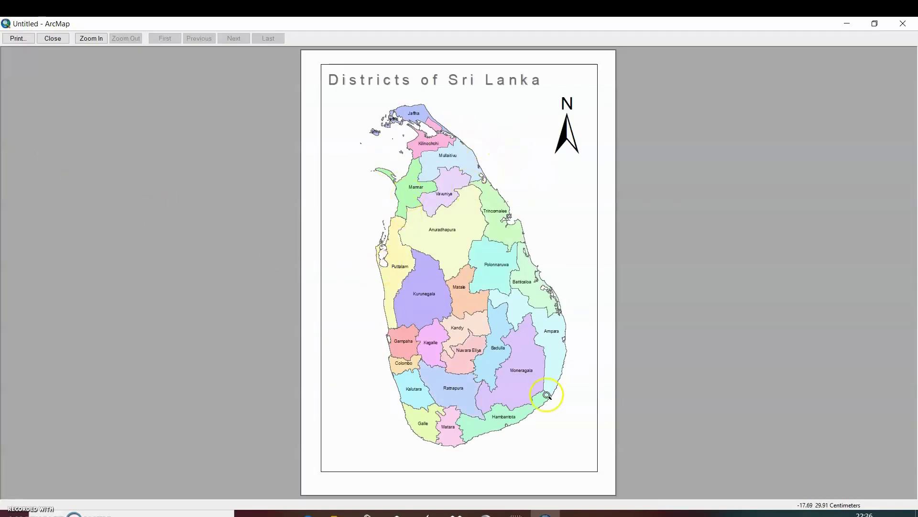
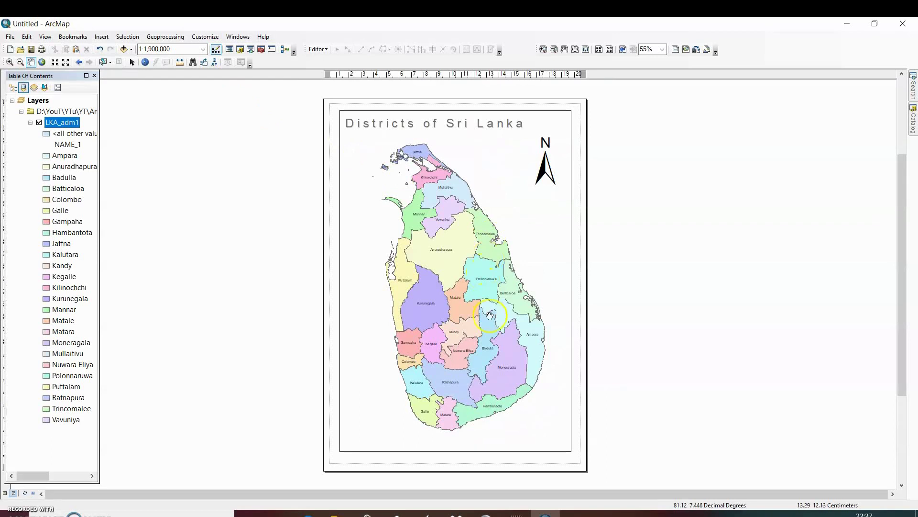
Step: Turn off feature labels for the LKA_adm1 layer in its layer properties
{"action": "right_click", "coordinate": [71, 123]}
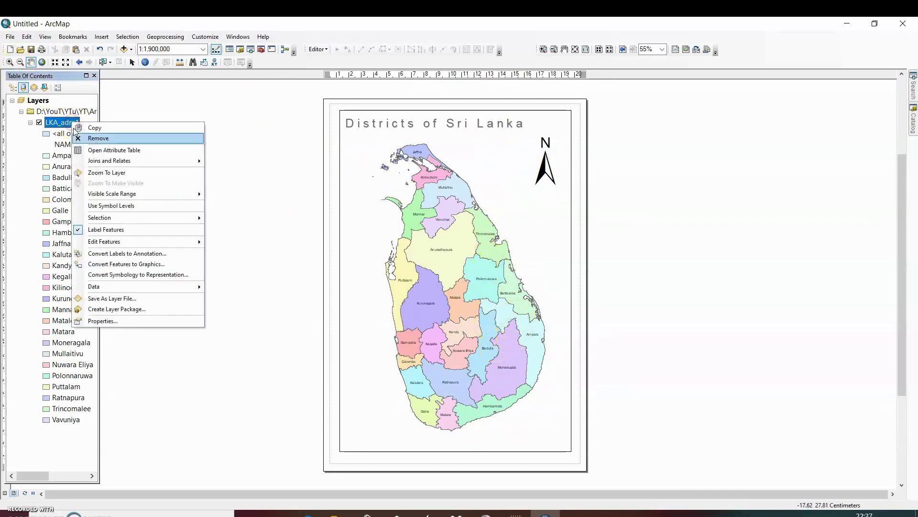
{"action": "left_click", "coordinate": [103, 321]}
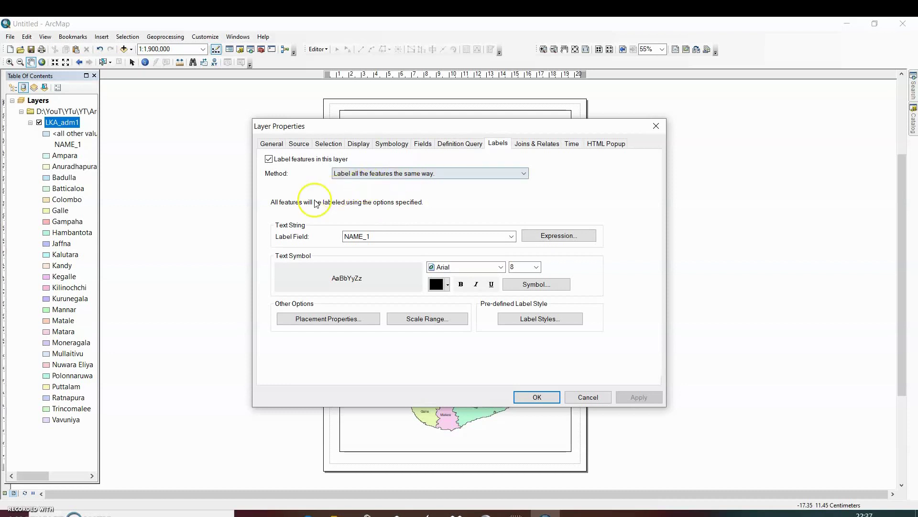
{"action": "left_click", "coordinate": [267, 159]}
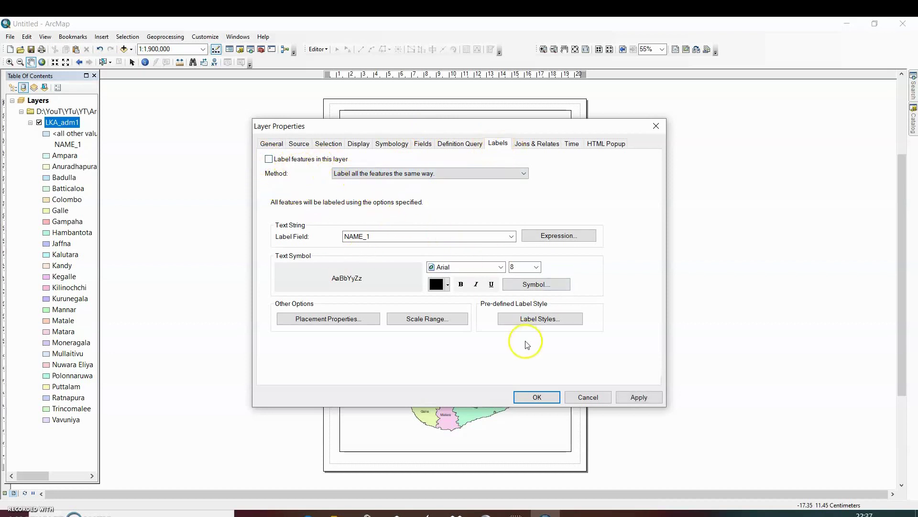
{"action": "left_click", "coordinate": [530, 399]}
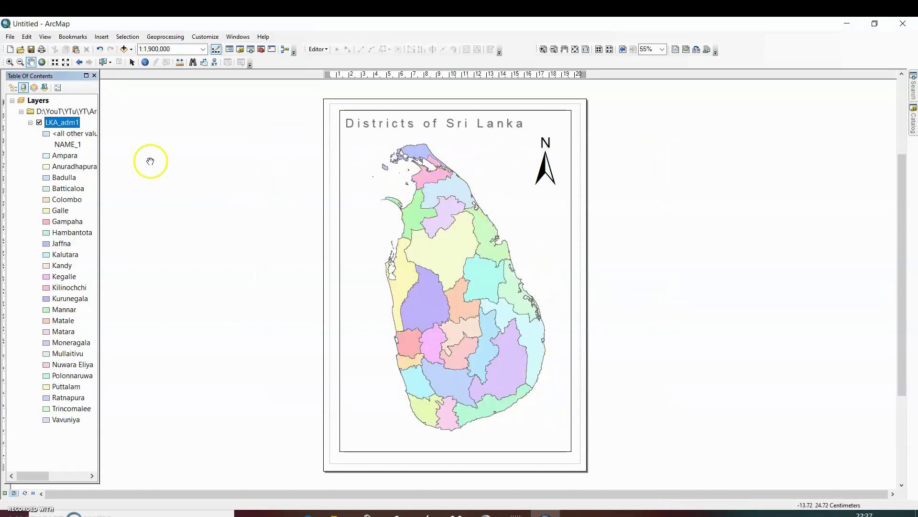
Step: Turn on feature labels for the LKA_adm1 layer using Area_Distt as the label field
{"action": "right_click", "coordinate": [52, 127]}
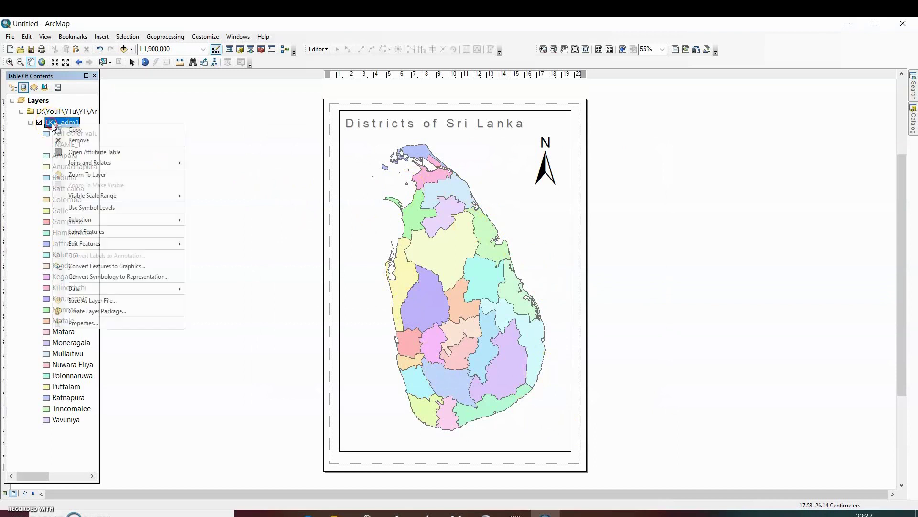
{"action": "left_click", "coordinate": [82, 323]}
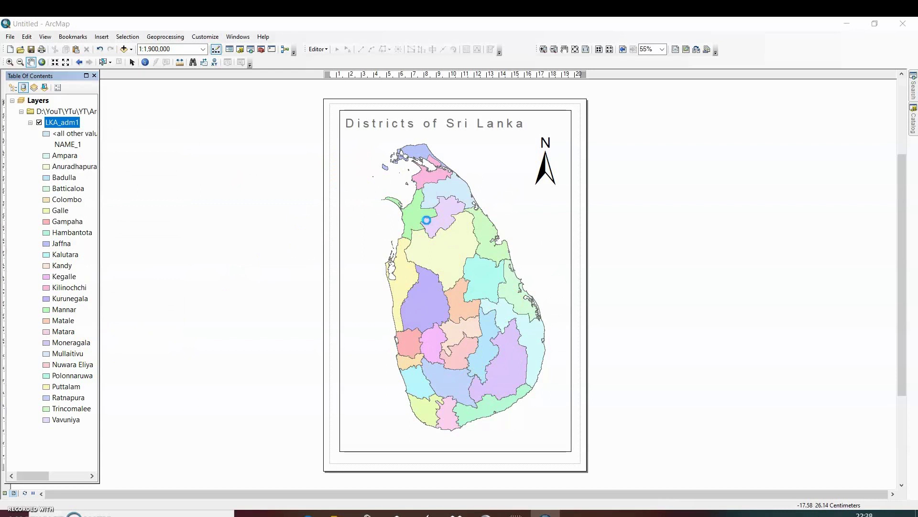
{"action": "left_click", "coordinate": [466, 288]}
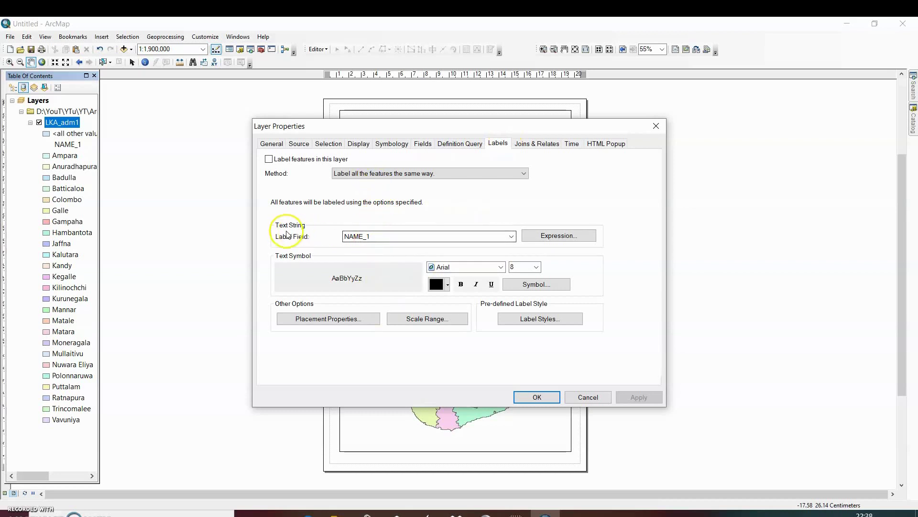
{"action": "left_click", "coordinate": [512, 237]}
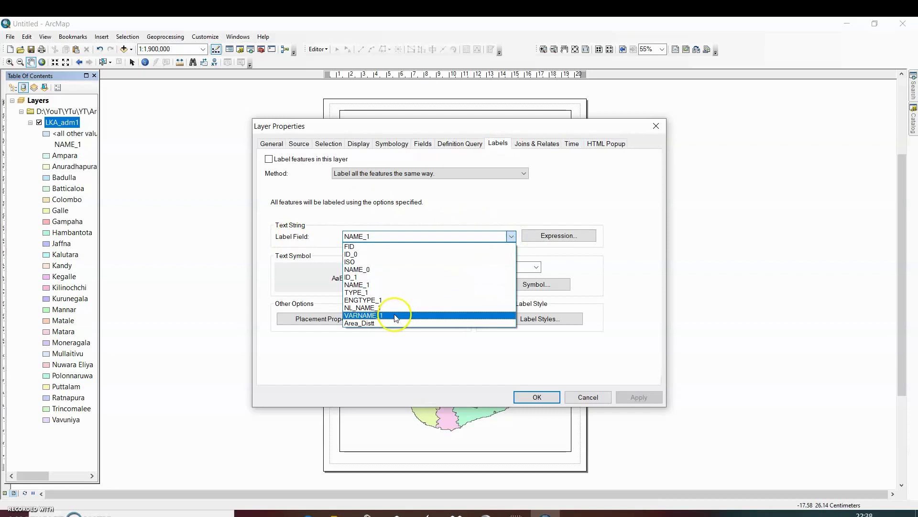
{"action": "left_click", "coordinate": [379, 324]}
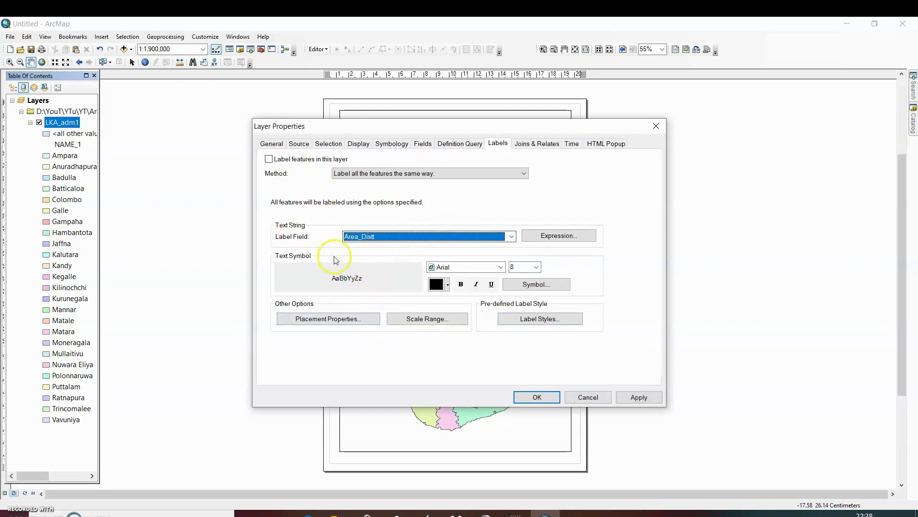
{"action": "left_click", "coordinate": [269, 160]}
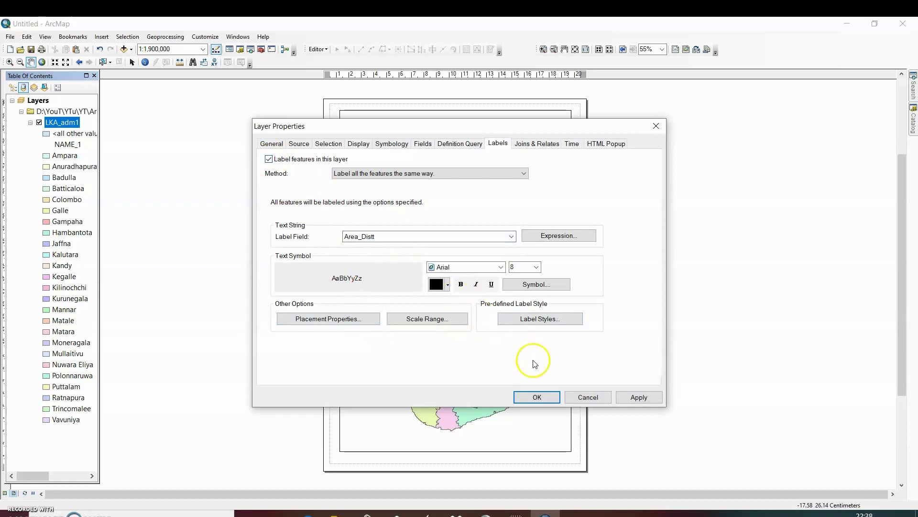
{"action": "left_click", "coordinate": [637, 396]}
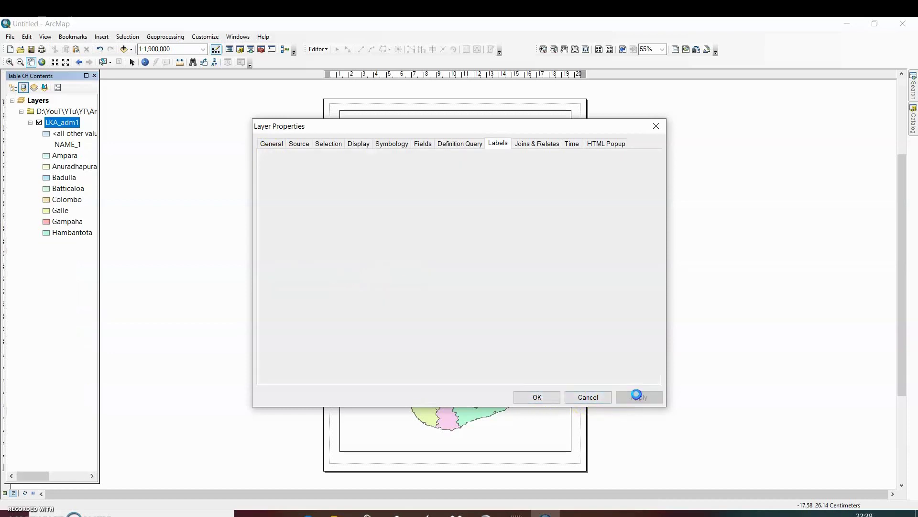
{"action": "left_click", "coordinate": [537, 397]}
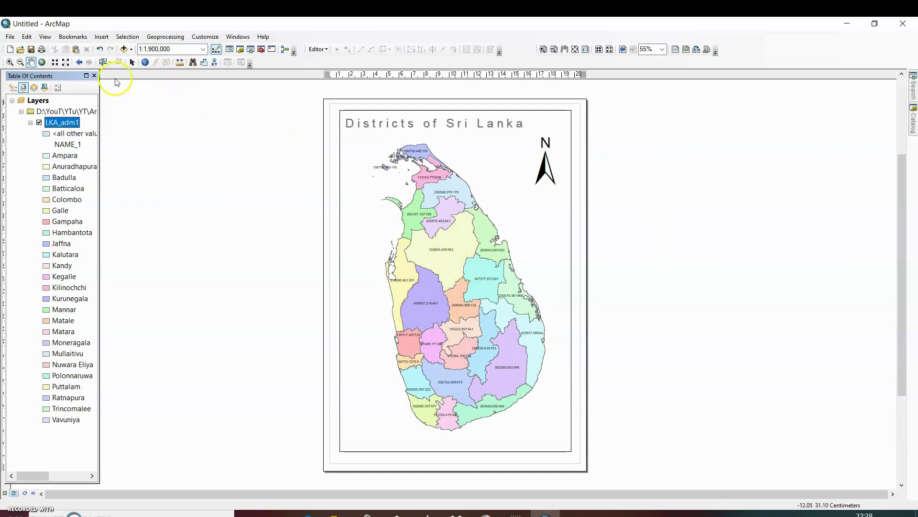
Step: Review the label settings in the LKA_adm1 layer properties
{"action": "right_click", "coordinate": [54, 123]}
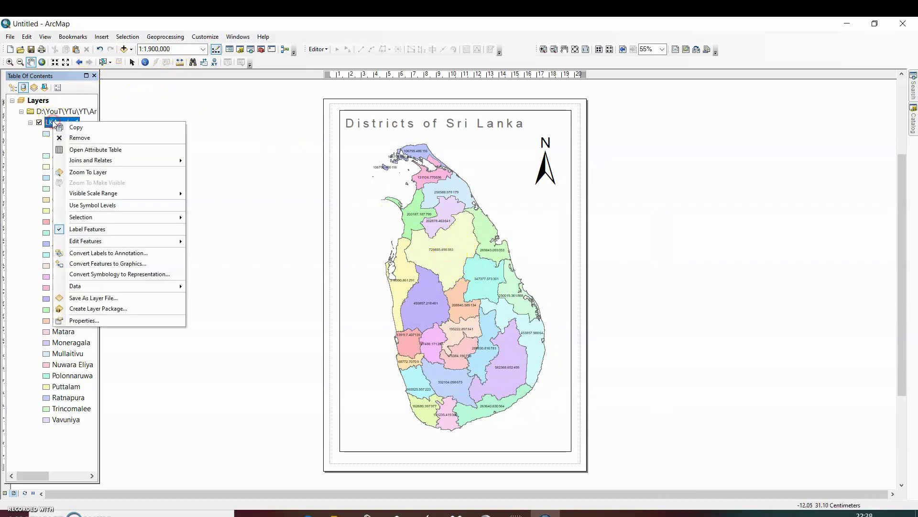
{"action": "left_click", "coordinate": [106, 320]}
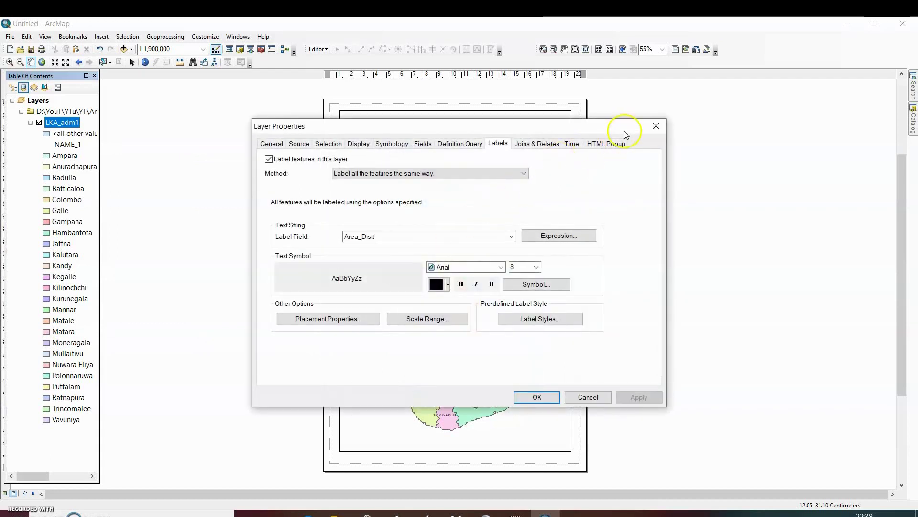
{"action": "left_click", "coordinate": [661, 130]}
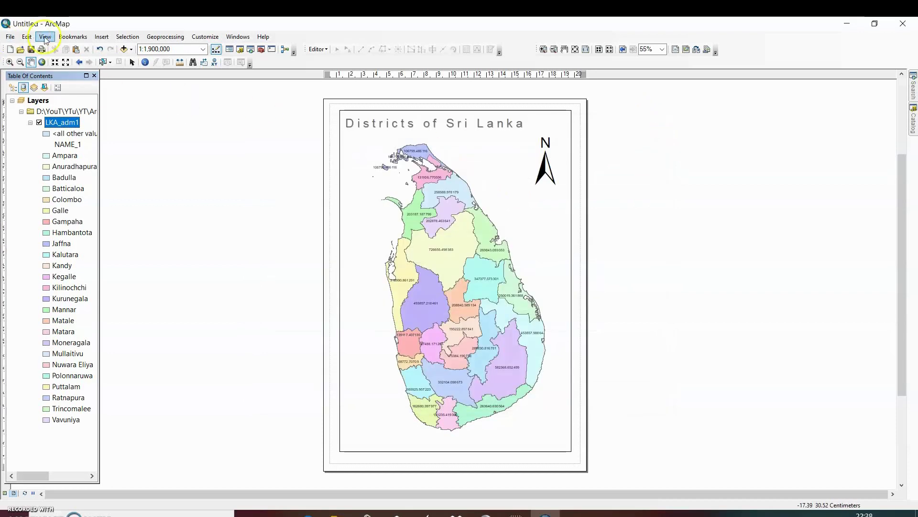
Step: Insert Alternating Scale Bar 1, move it to the lower-right corner of the map frame and enlarge it to span 80 miles
{"action": "left_click", "coordinate": [103, 38]}
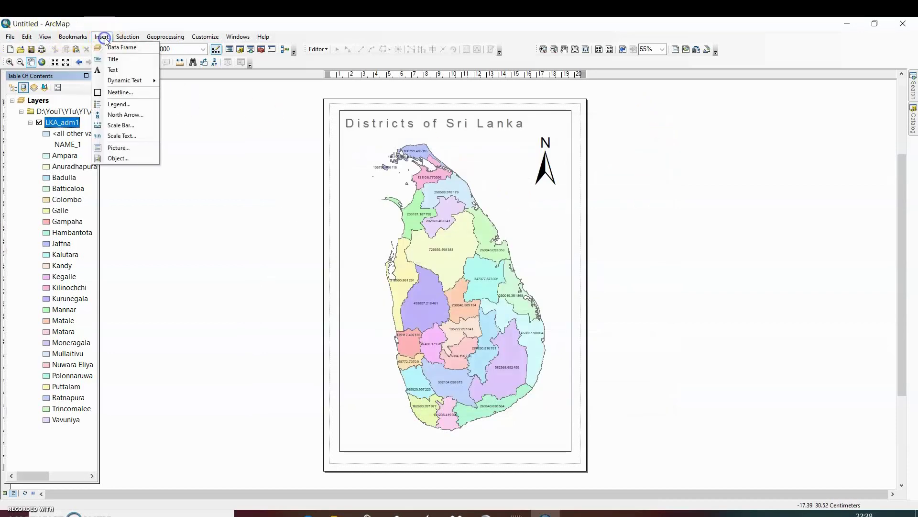
{"action": "left_click", "coordinate": [120, 127]}
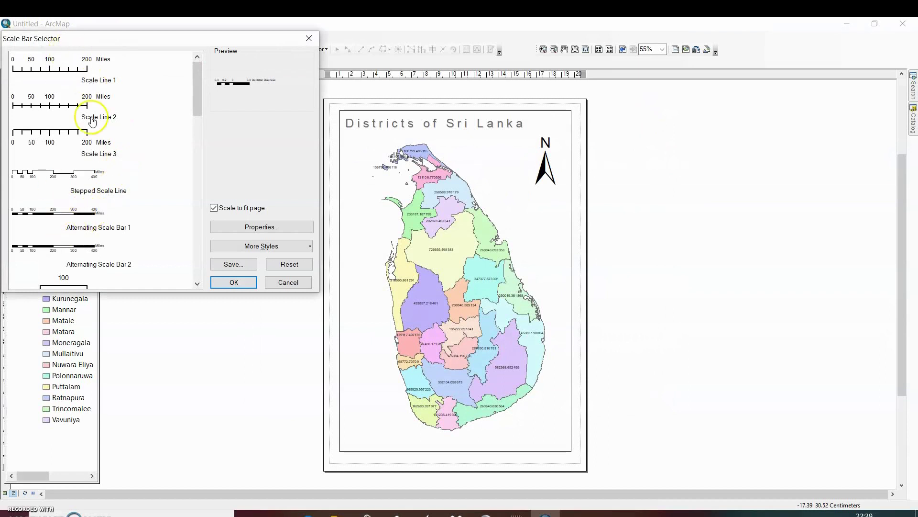
{"action": "left_click", "coordinate": [69, 218]}
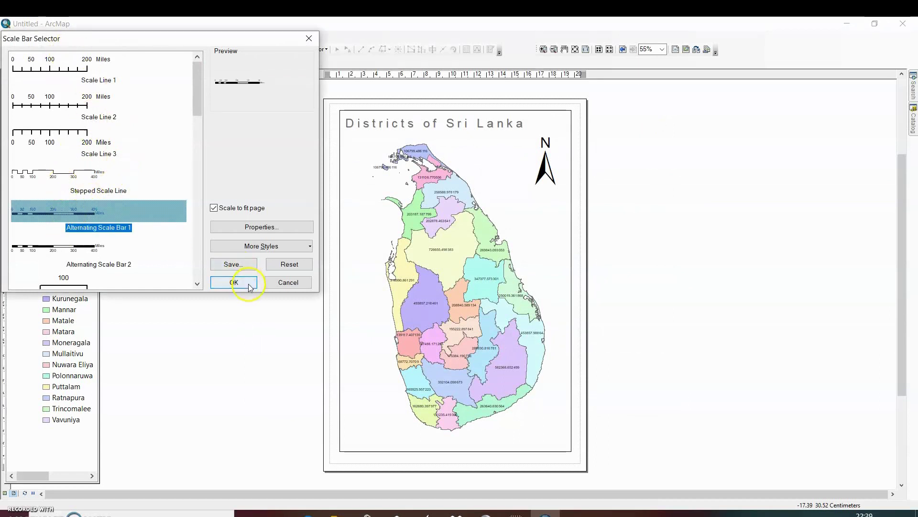
{"action": "left_click", "coordinate": [239, 283]}
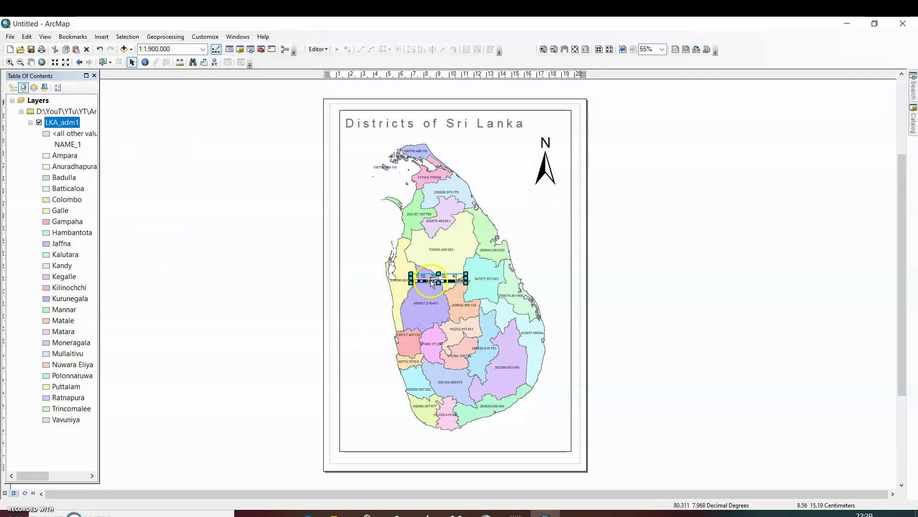
{"action": "left_click_drag", "start_coordinate": [430, 281], "coordinate": [481, 453]}
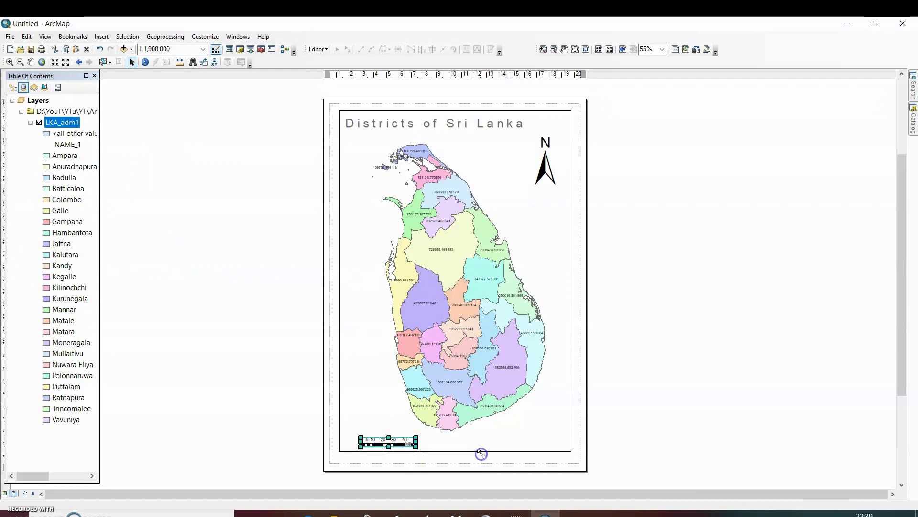
{"action": "left_click_drag", "start_coordinate": [421, 449], "coordinate": [503, 446]}
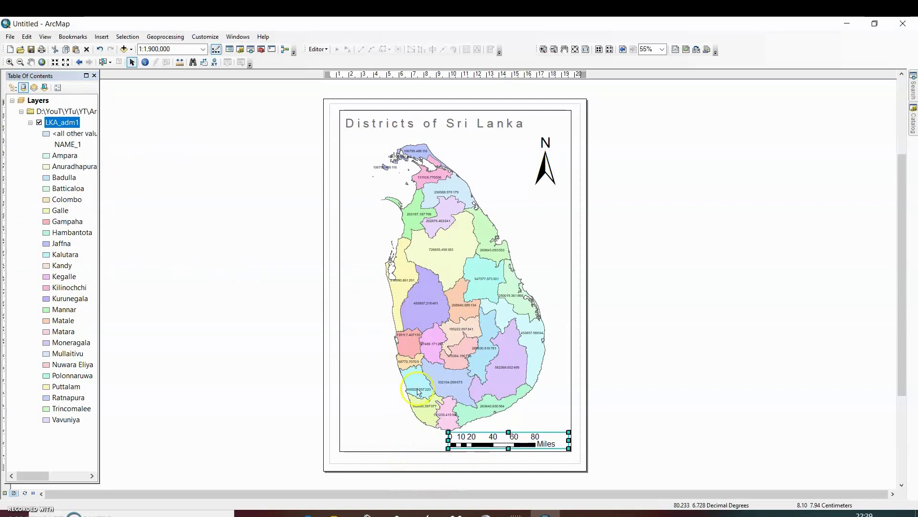
Step: Pan the Sri Lanka map slightly up within its data frame to leave space above the scale bar
{"action": "left_click", "coordinate": [436, 334]}
{"action": "left_click", "coordinate": [31, 62]}
{"action": "left_click_drag", "start_coordinate": [489, 297], "coordinate": [481, 290]}
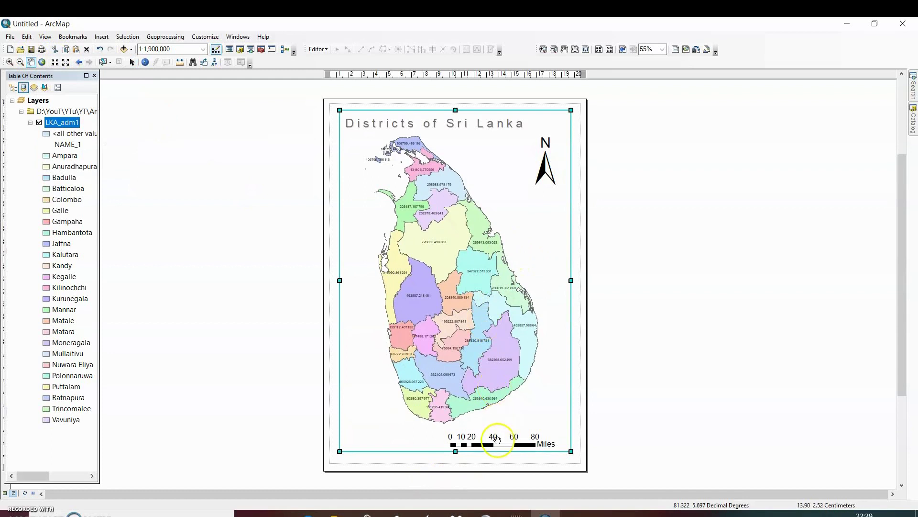
{"action": "left_click_drag", "start_coordinate": [494, 434], "coordinate": [500, 436]}
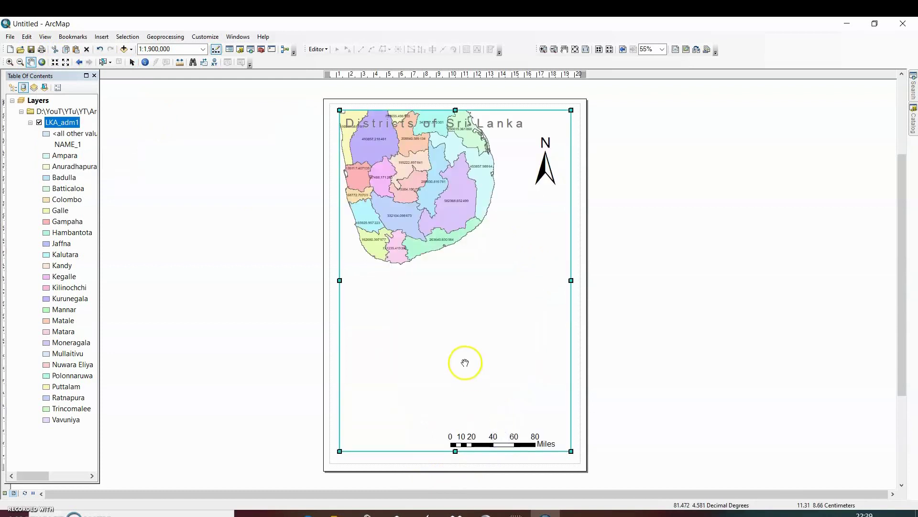
{"action": "left_click_drag", "start_coordinate": [424, 236], "coordinate": [456, 313]}
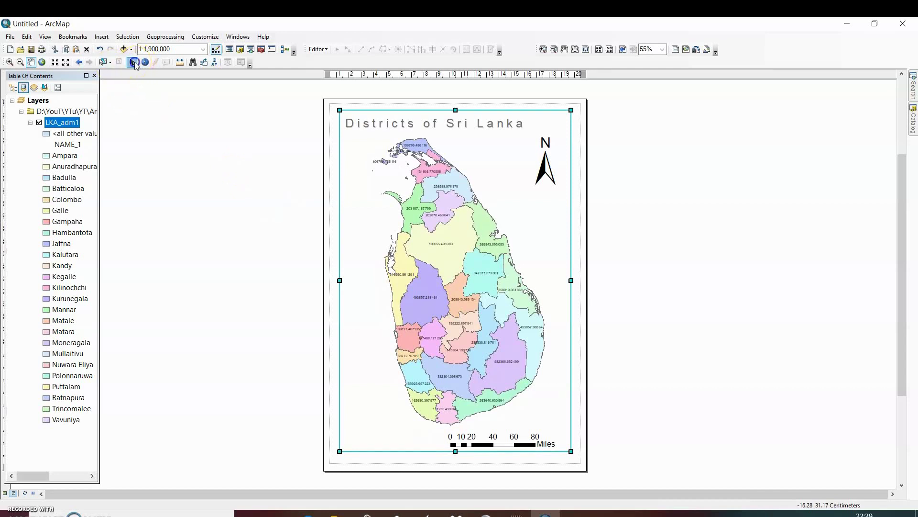
Step: Nudge the scale bar slightly up from the frame's lower edge and check the page in print preview
{"action": "left_click", "coordinate": [481, 444]}
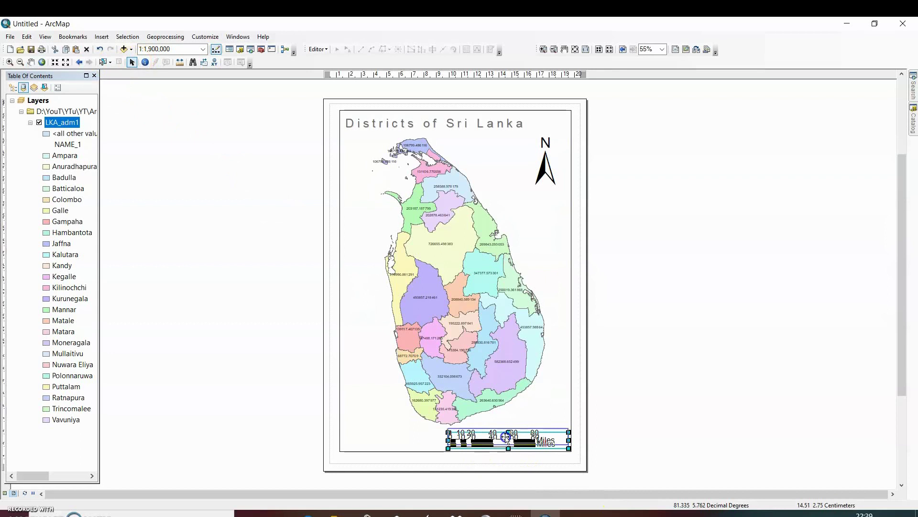
{"action": "left_click", "coordinate": [277, 356]}
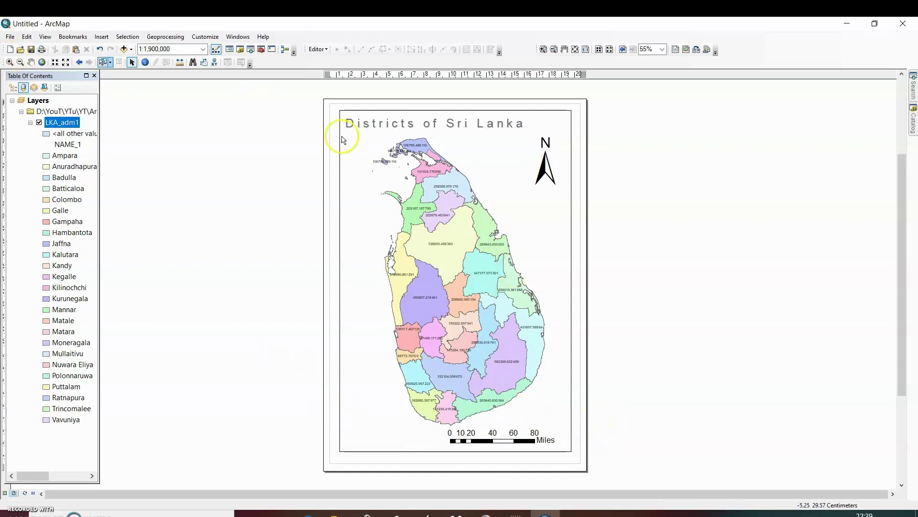
{"action": "left_click", "coordinate": [10, 36]}
{"action": "left_click", "coordinate": [24, 161]}
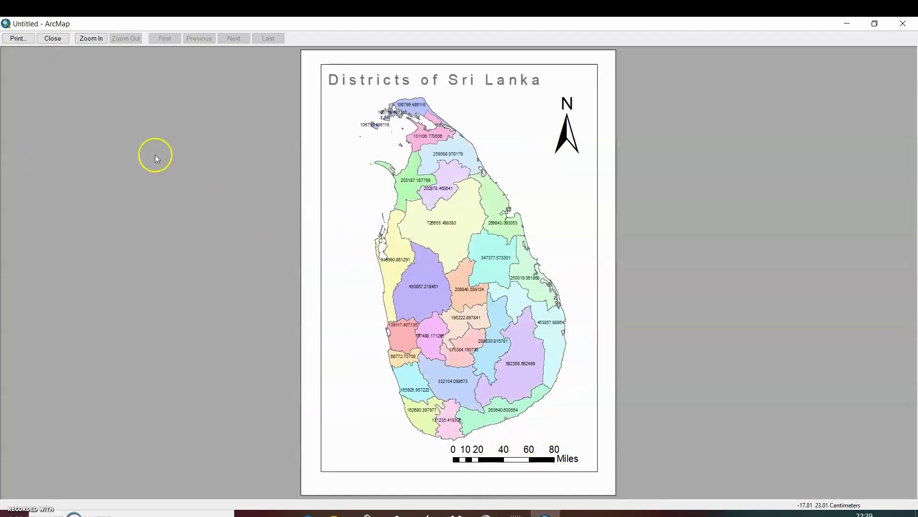
{"action": "left_click", "coordinate": [53, 38]}
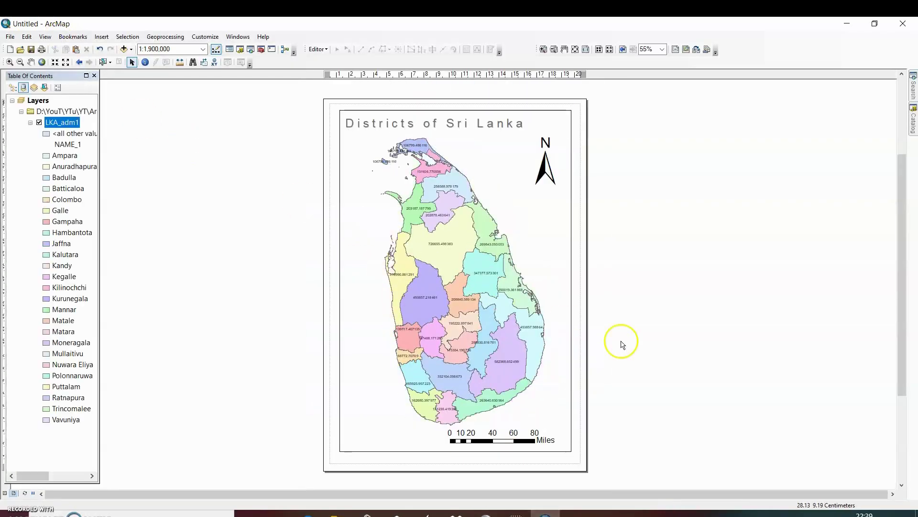
{"action": "left_click", "coordinate": [10, 37]}
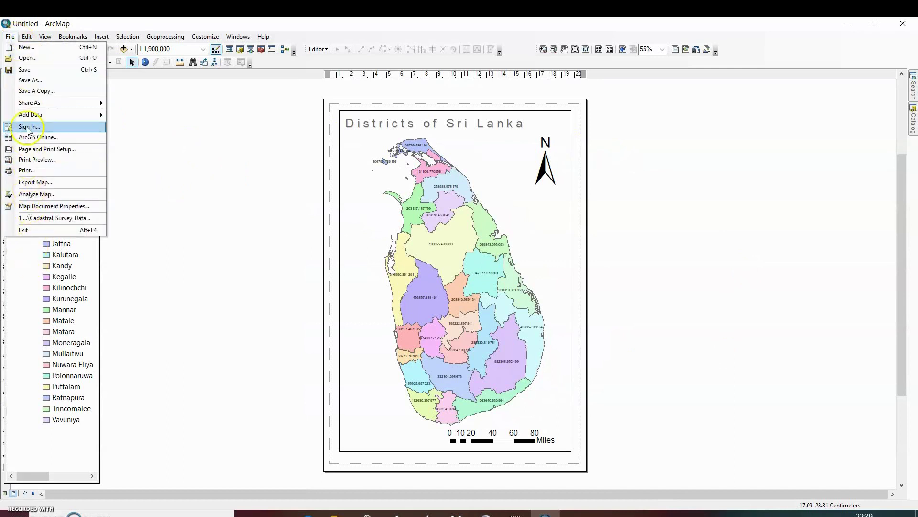
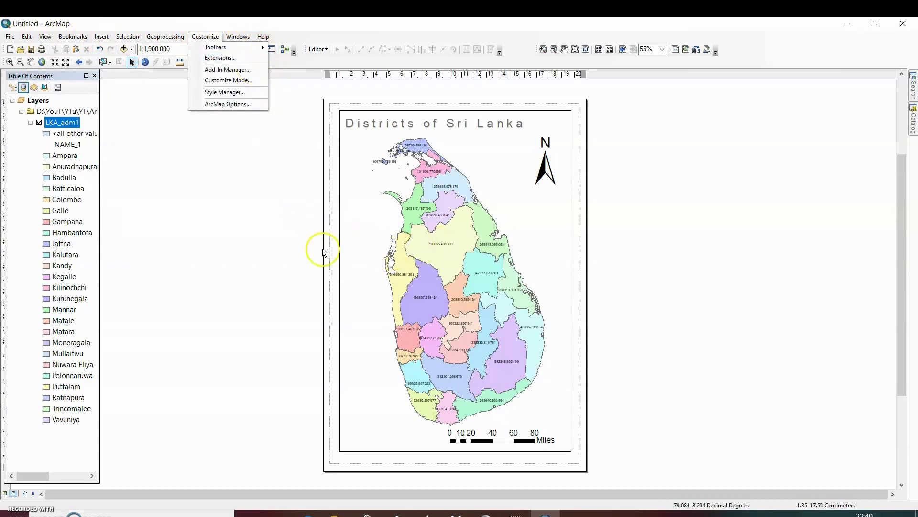
{"action": "mouse_move", "coordinate": [269, 38]}
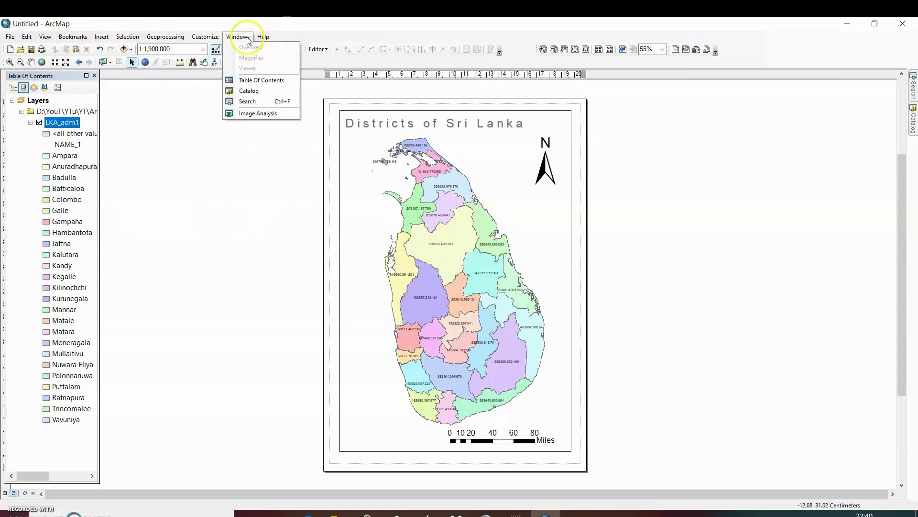
{"action": "mouse_move", "coordinate": [110, 41]}
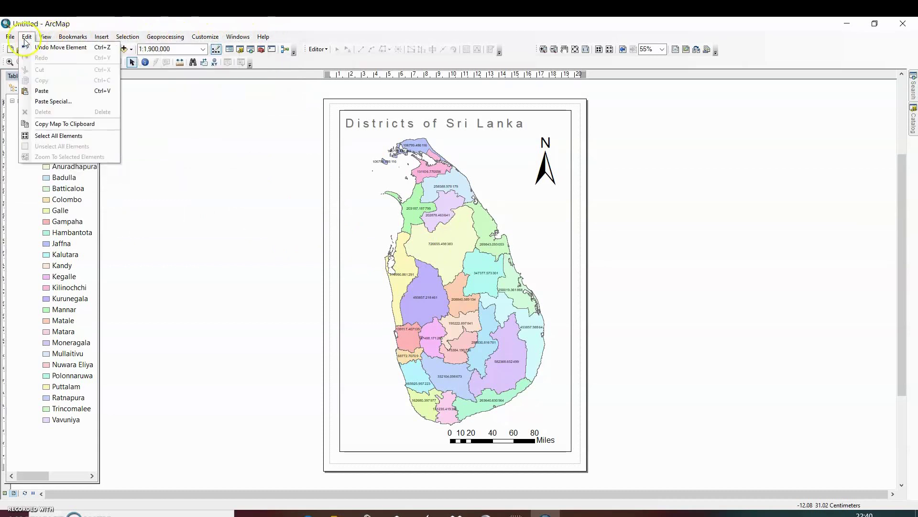
{"action": "left_click", "coordinate": [10, 36]}
{"action": "left_click", "coordinate": [10, 37]}
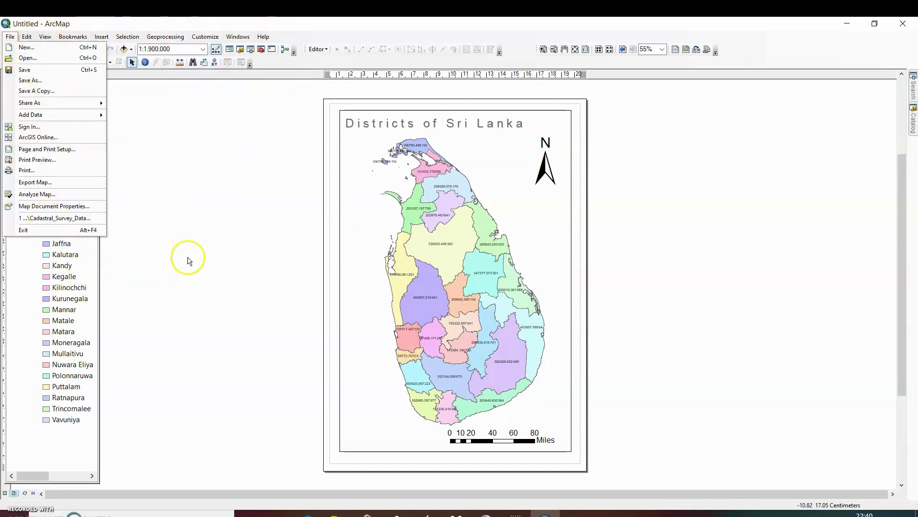